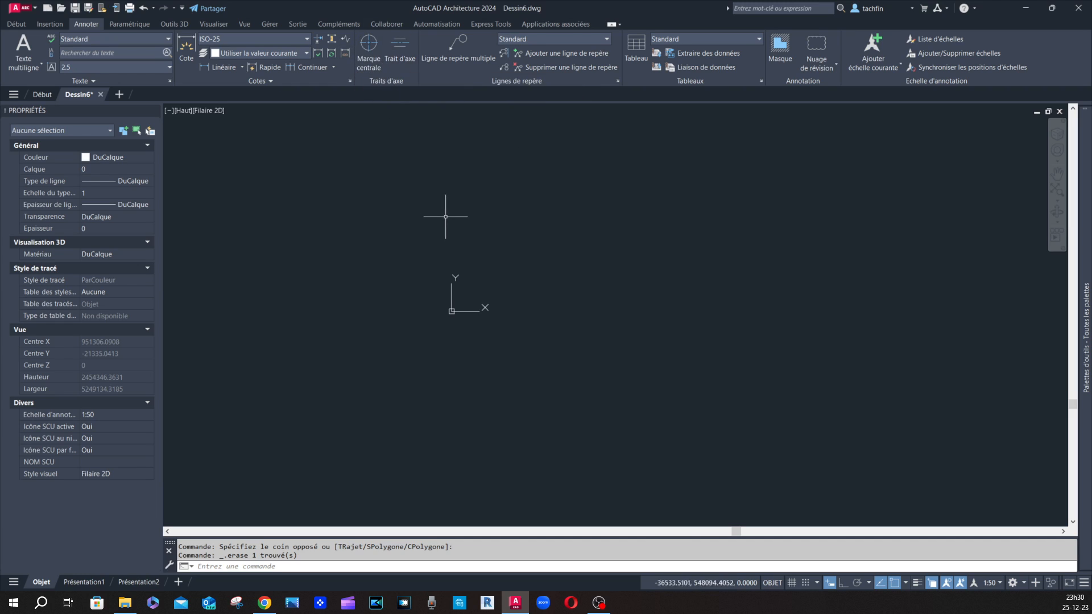
Step: Draw a circle with a radius of 6000 in the empty drawing
click(23, 26)
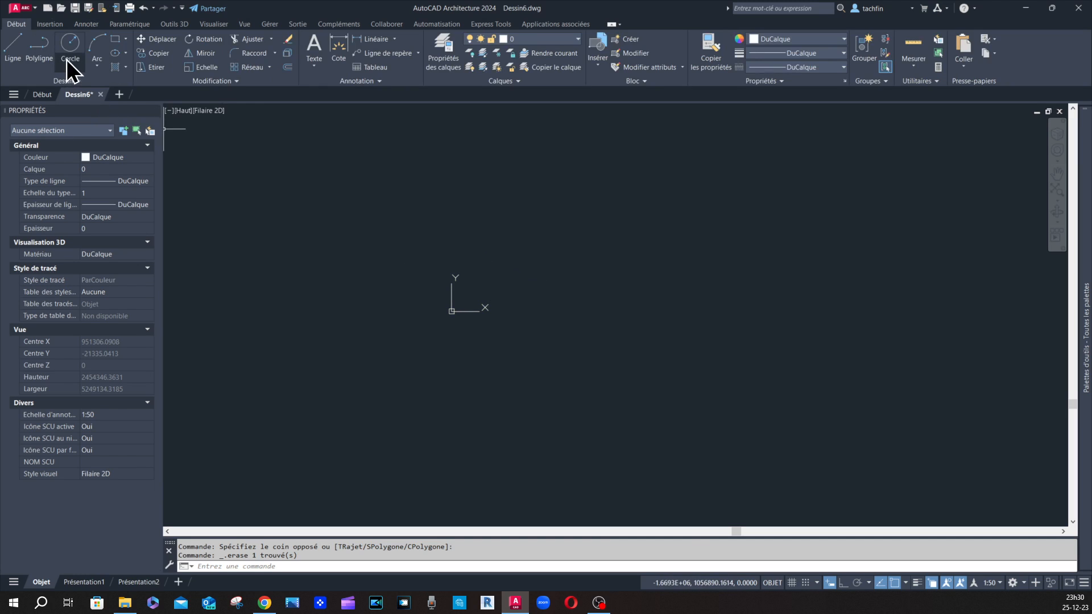
text(c)
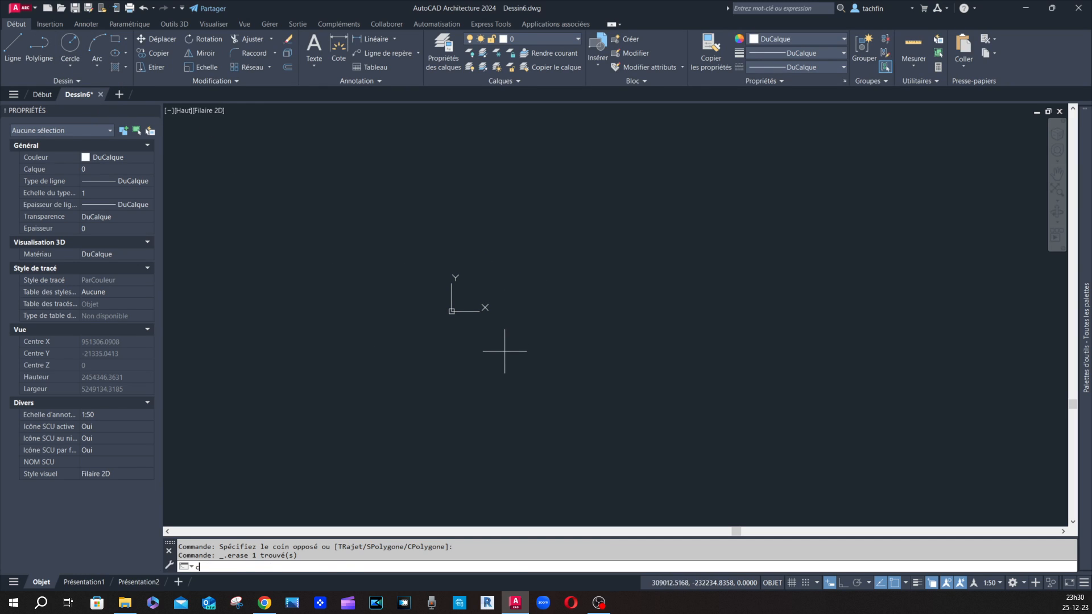
key(Return)
click(493, 255)
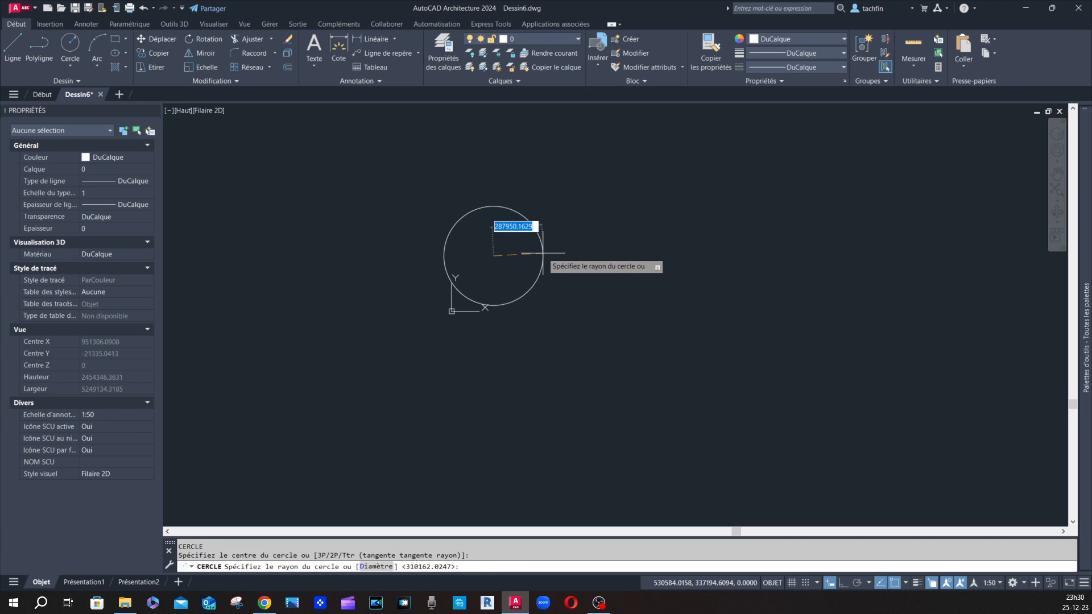
text(5000)
key(Return)
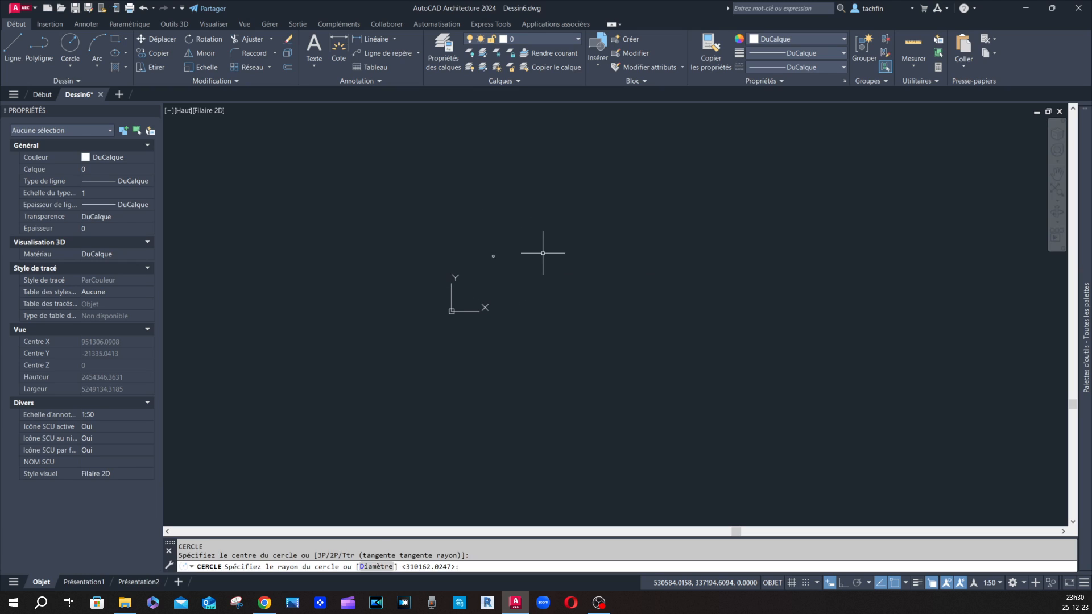
scroll(489, 251, up, 15)
scroll(445, 240, up, 2)
scroll(445, 220, down, 4)
scroll(476, 243, up, 2)
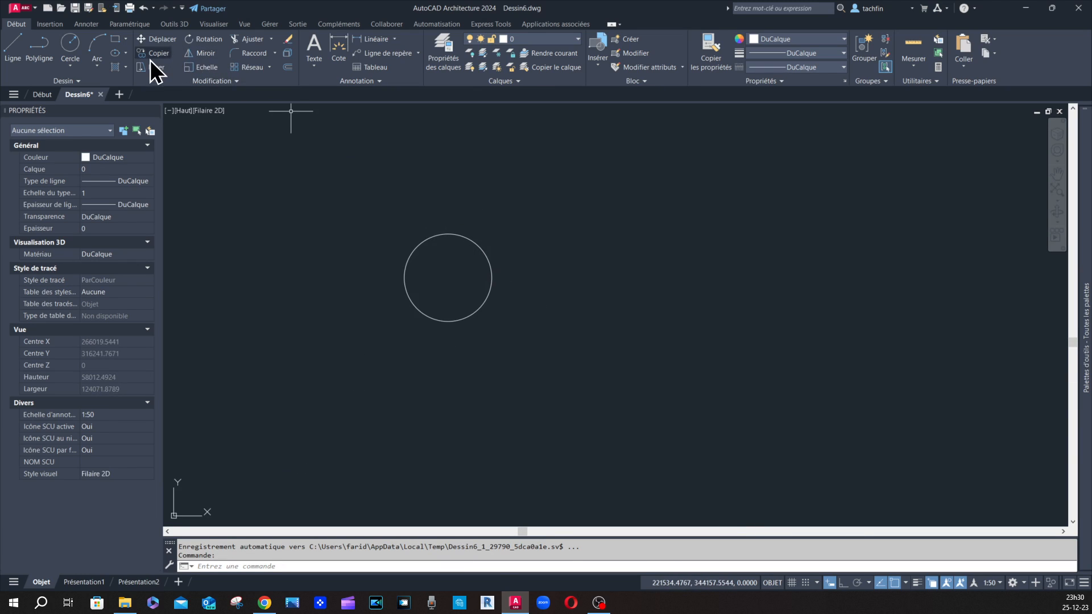
Step: Draw a three-point arc to the right of the circle, with its second point 6000 from the start point
click(102, 56)
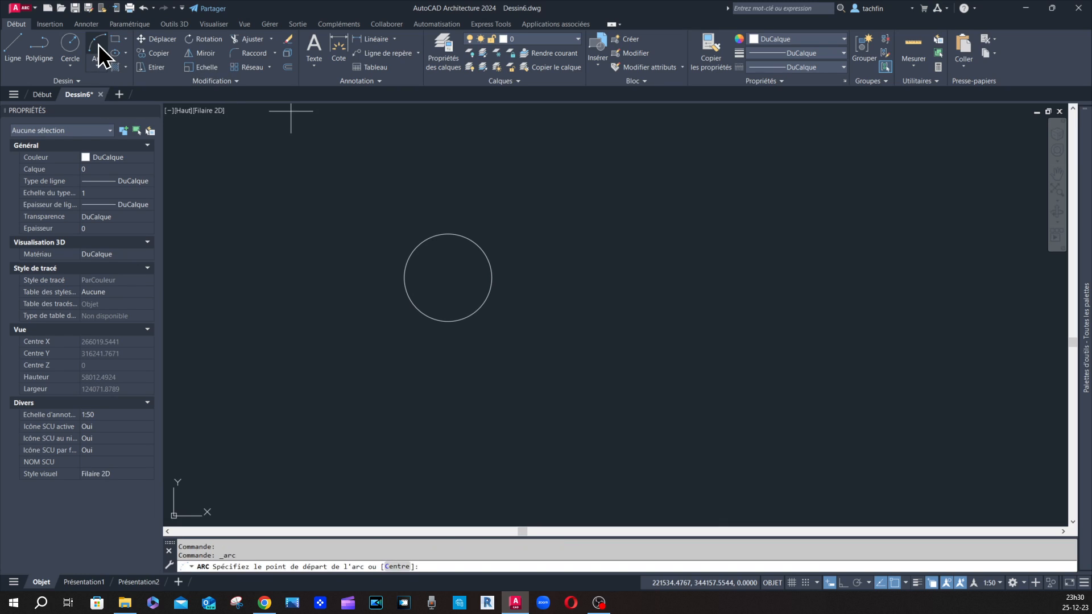
click(566, 269)
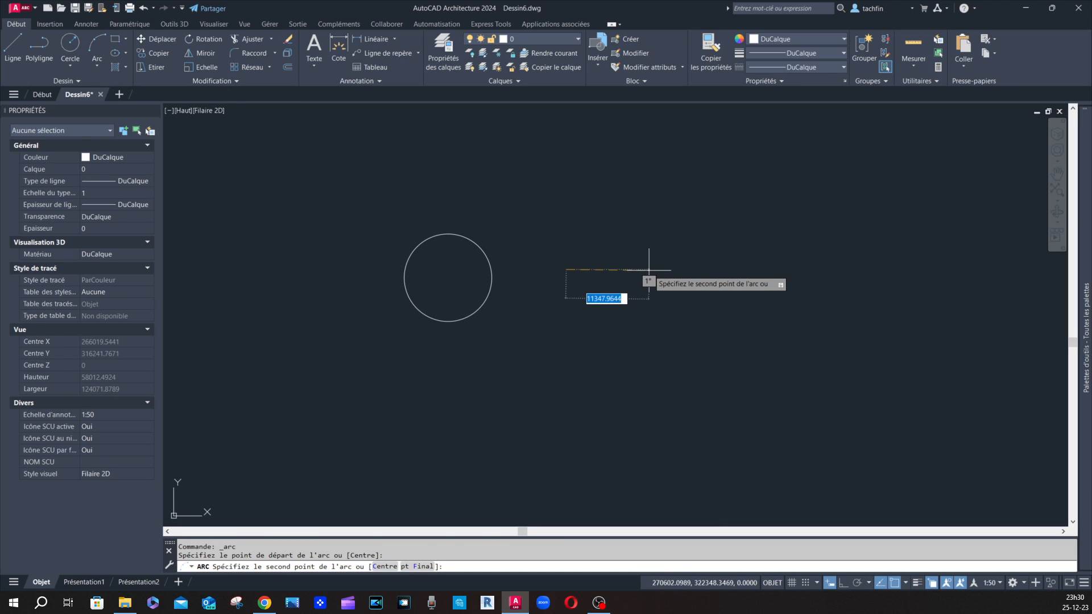
text(6000)
key(Return)
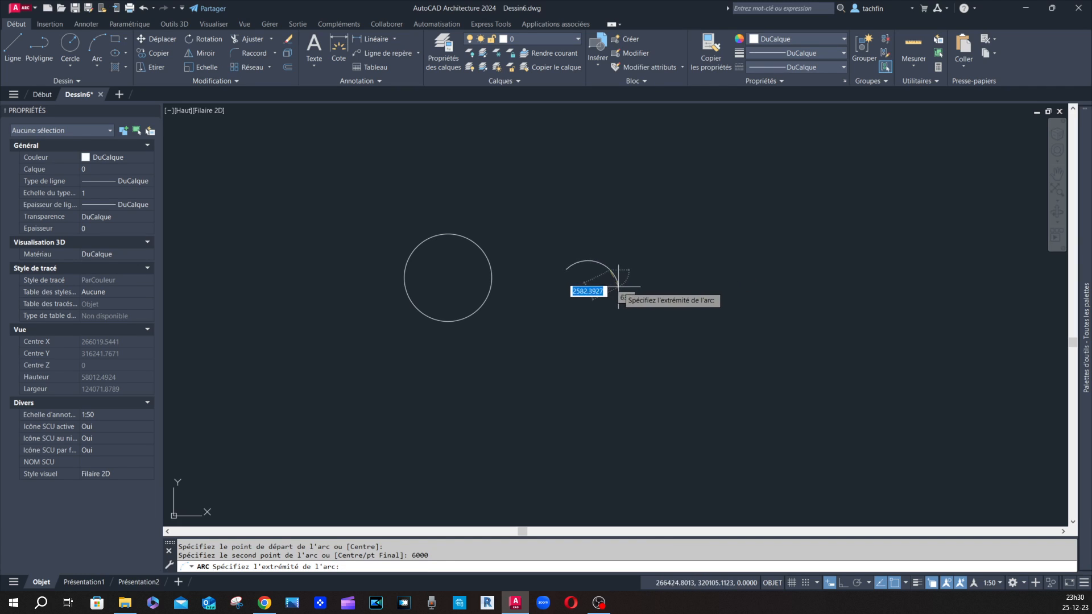
click(619, 287)
click(600, 263)
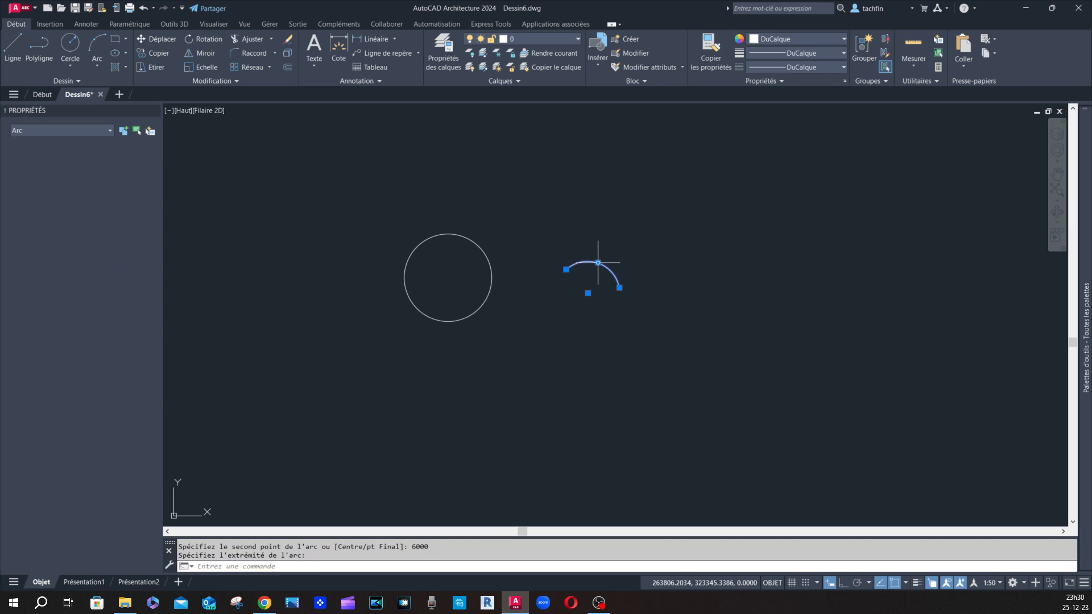
key(Escape)
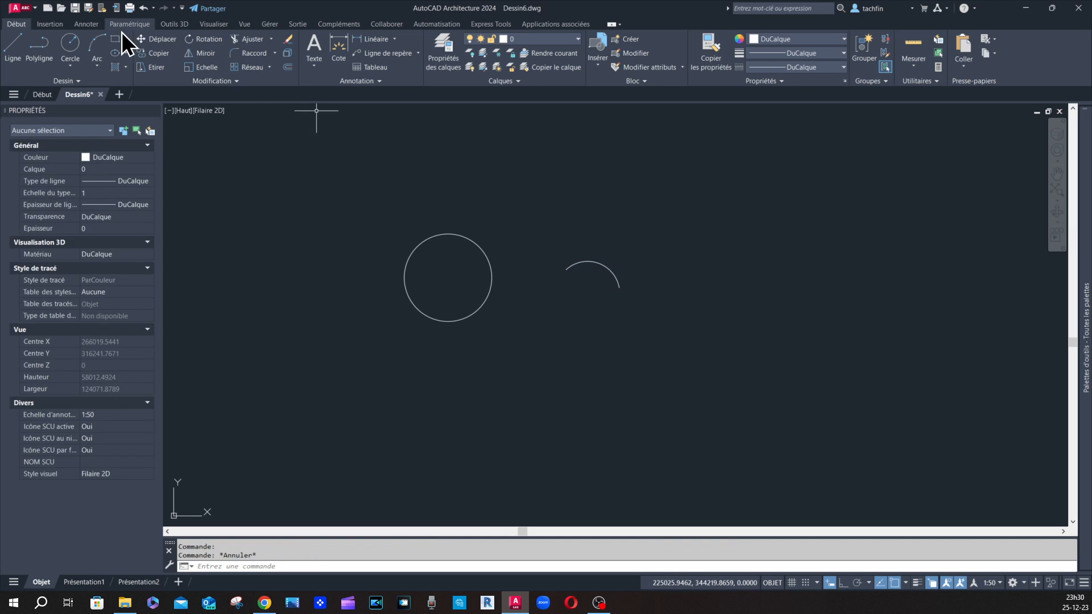
Step: Add a center mark to the circle with the MARQUECENTRE command
click(86, 24)
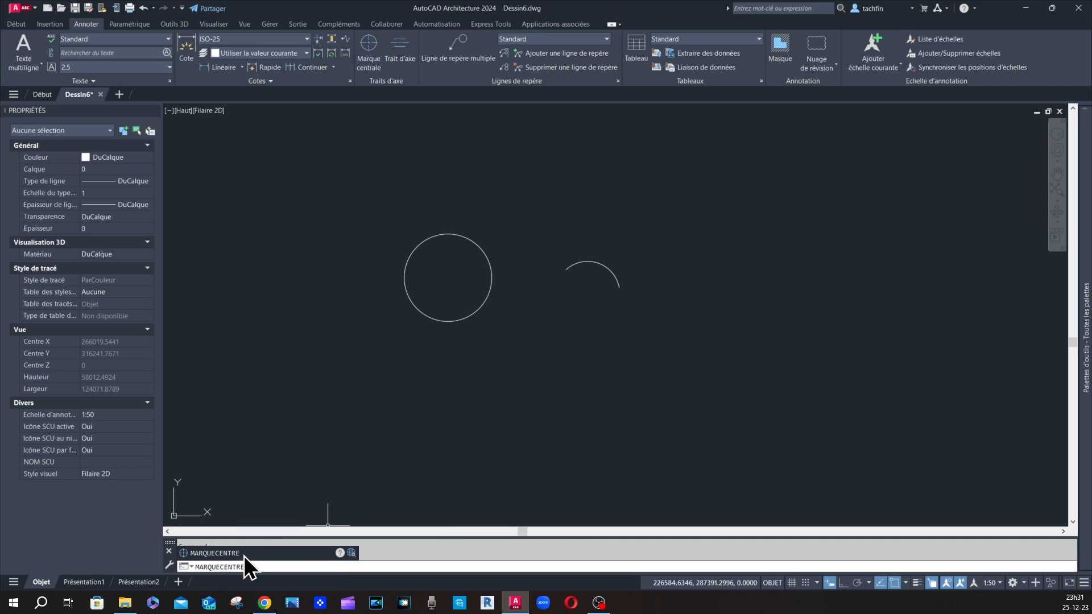
click(244, 553)
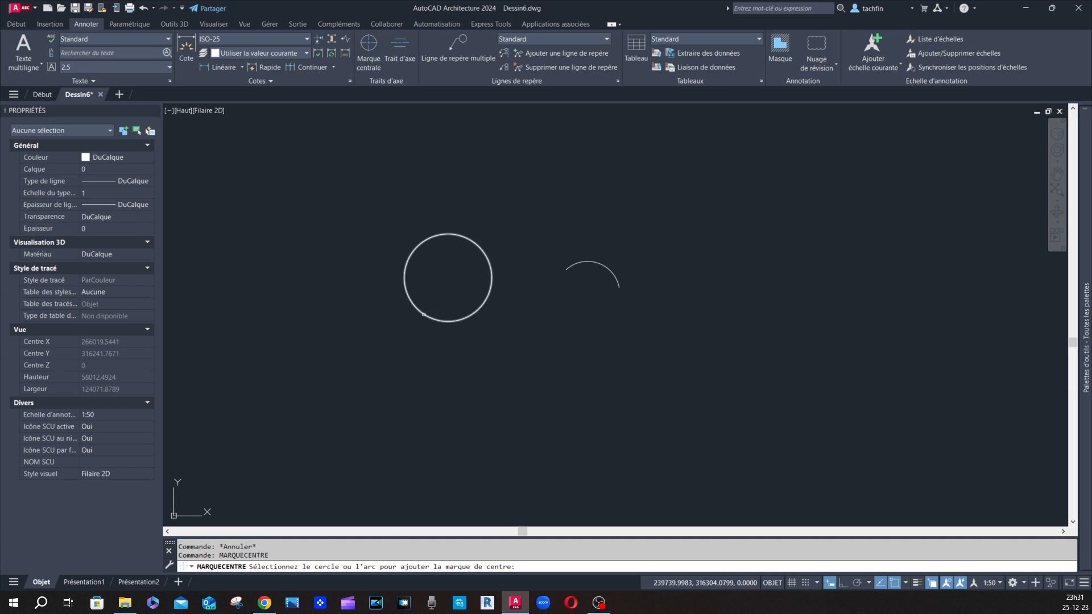
click(423, 314)
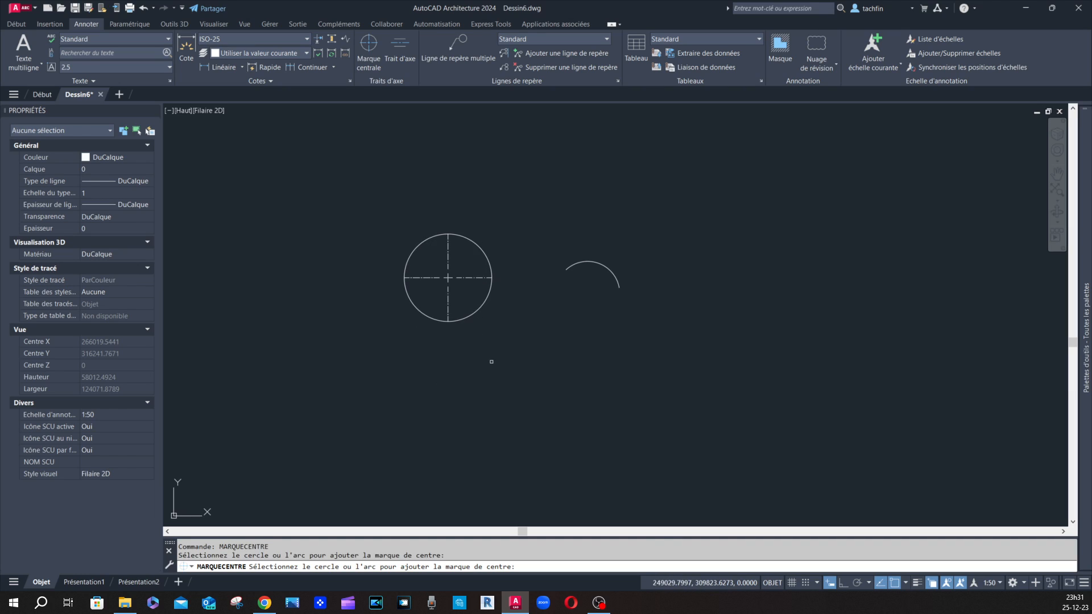
key(Return)
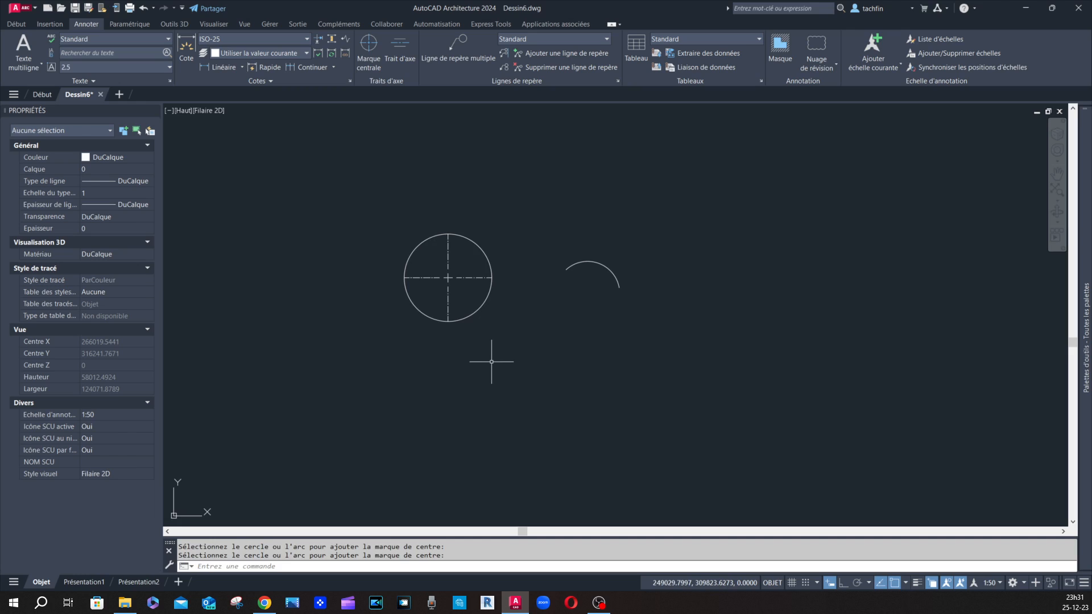
Step: Add a center mark to the arc with the MARQUECENTRE command
key(Return)
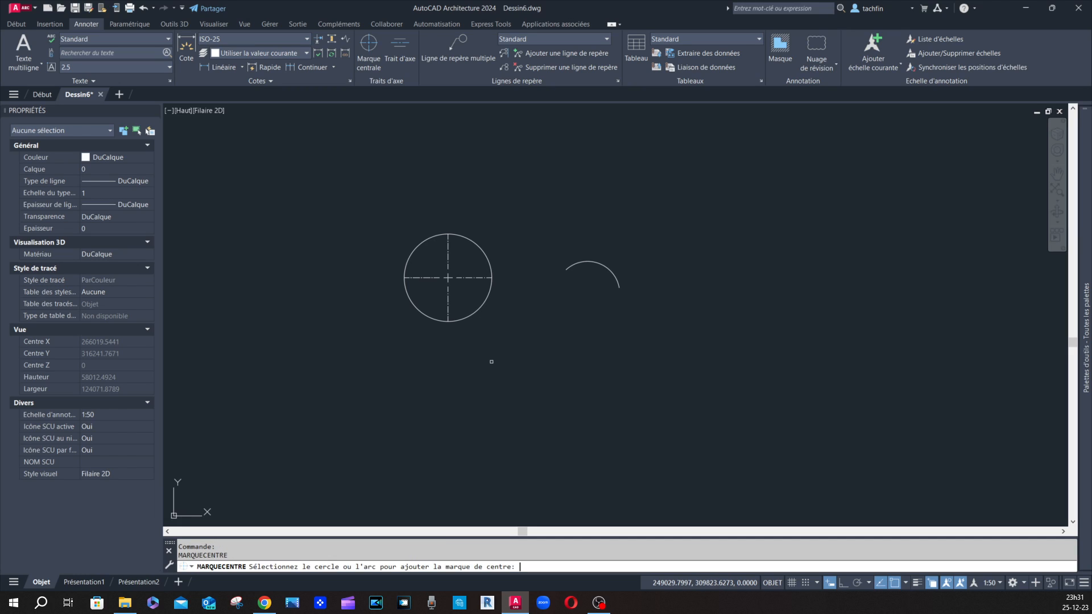
click(597, 262)
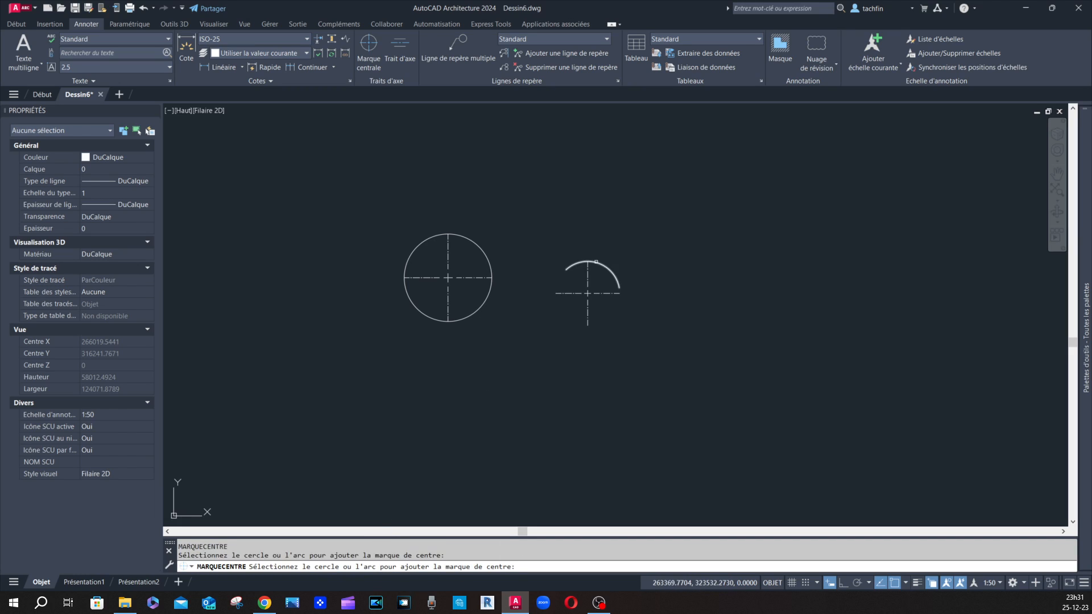
key(Return)
Step: Examine both center marks up close and check the properties of the circle's center mark
scroll(455, 277, up, 6)
scroll(443, 276, down, 4)
scroll(442, 276, up, 2)
scroll(442, 276, up, 2)
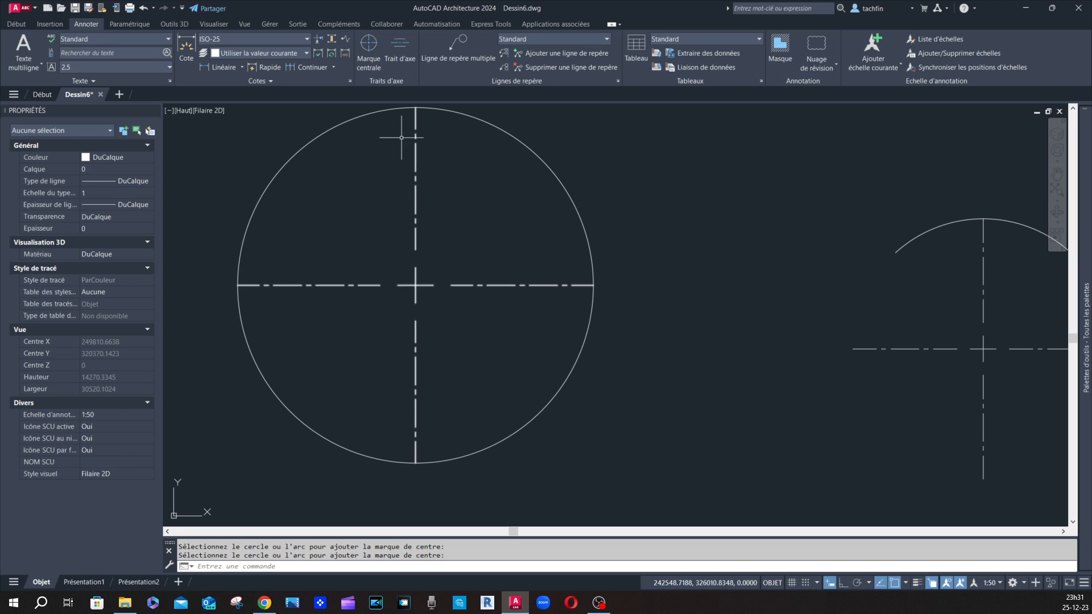
scroll(528, 289, down, 4)
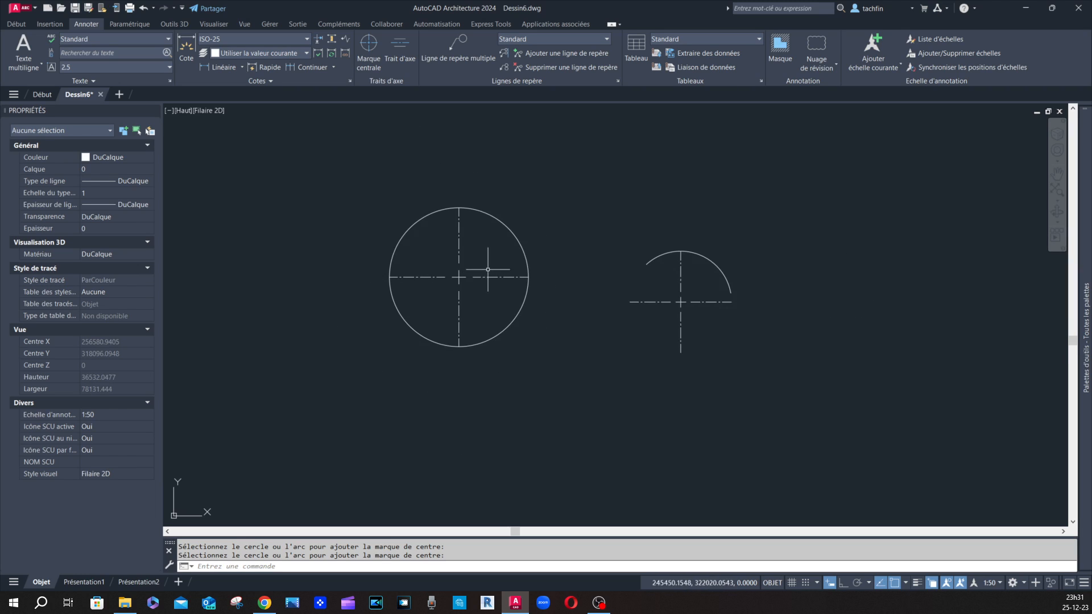
scroll(674, 298, up, 2)
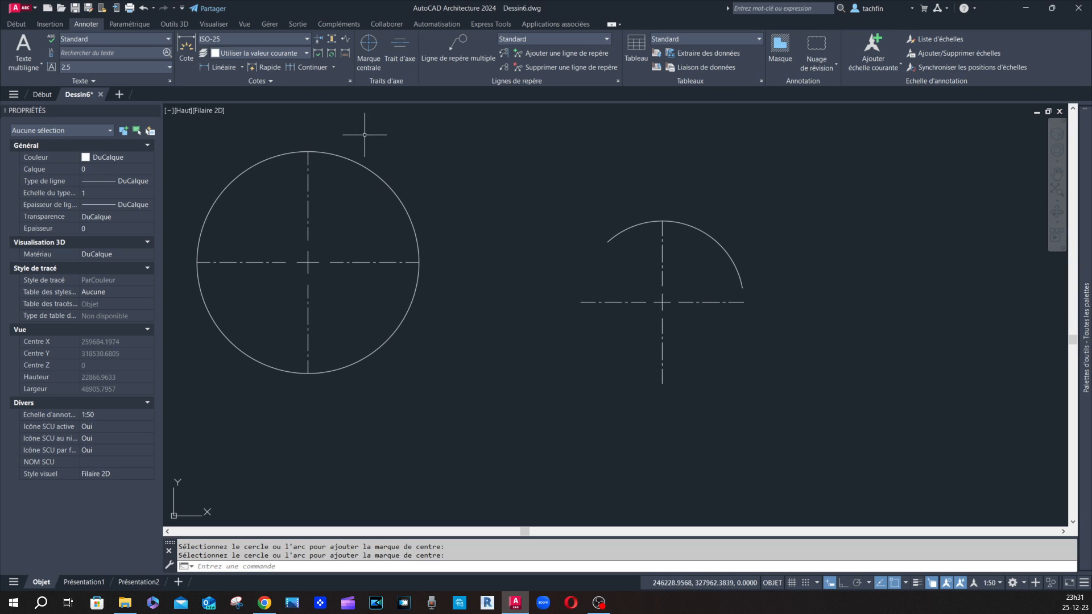
click(351, 262)
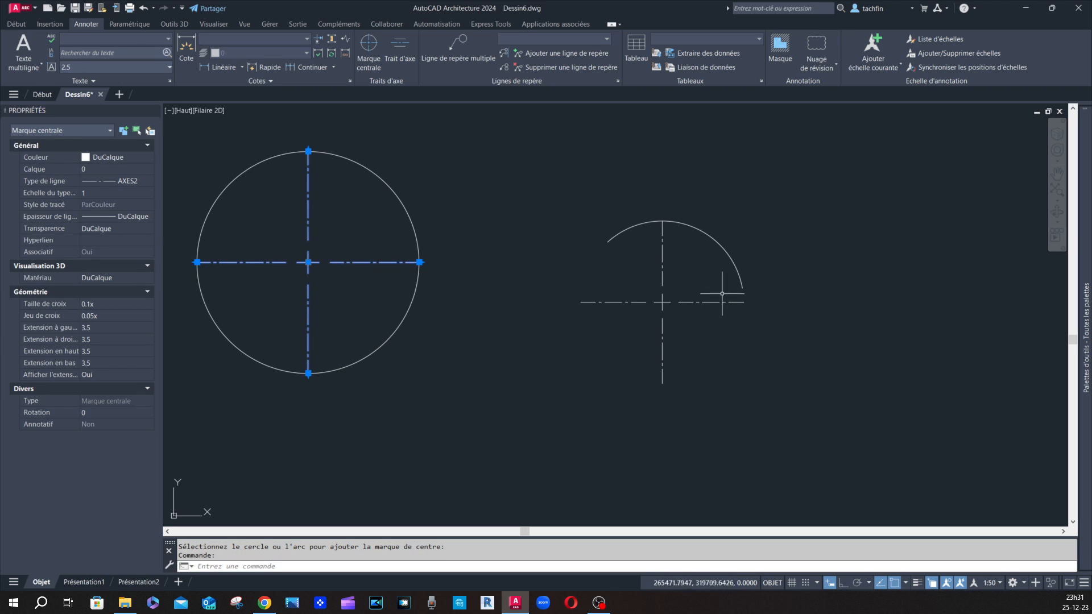
key(Escape)
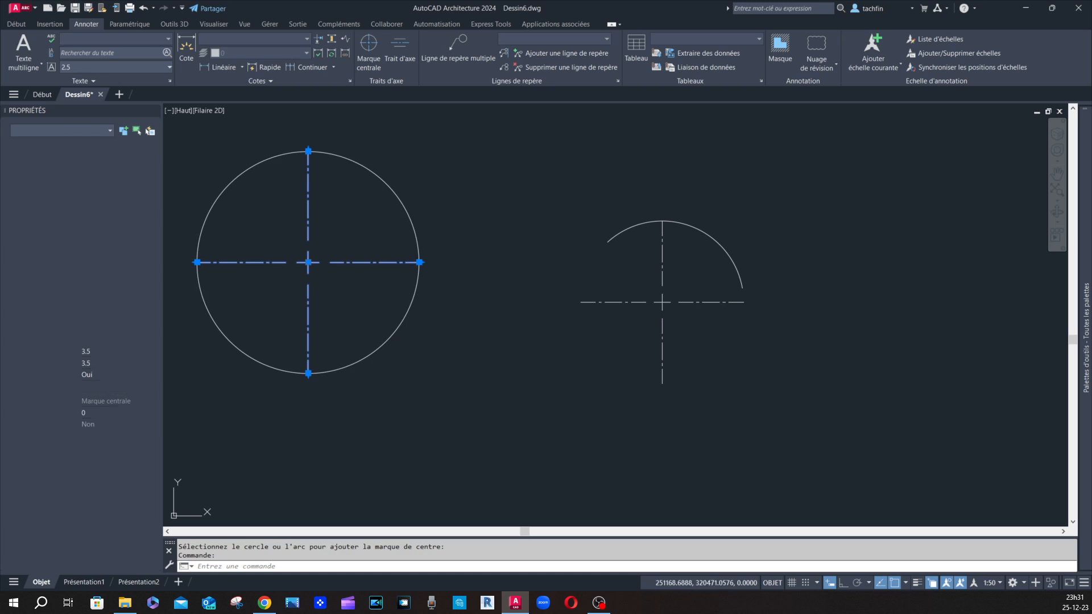
click(371, 168)
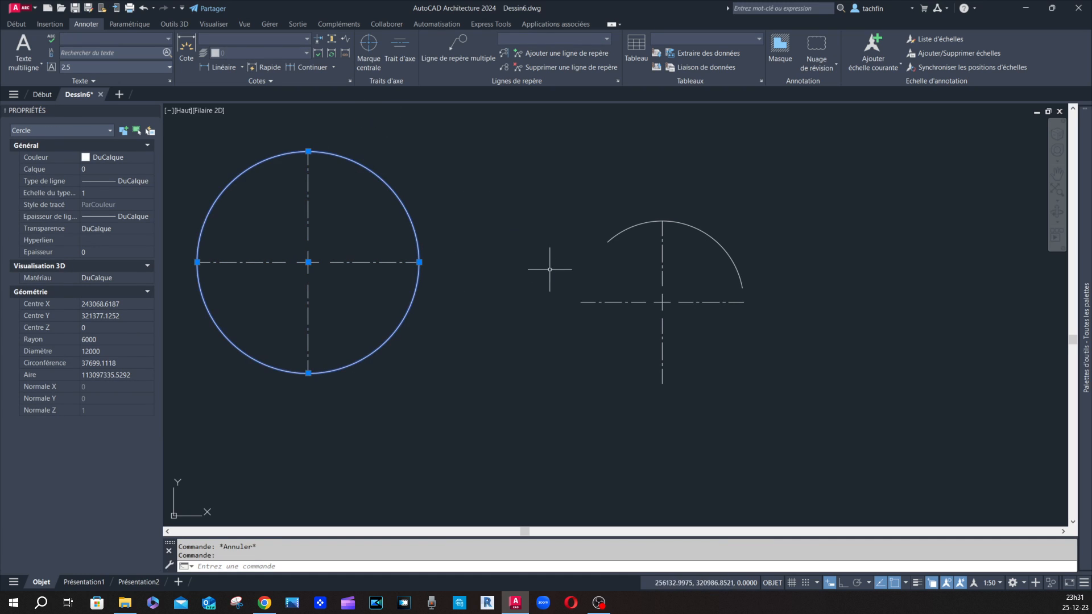
scroll(549, 268, down, 4)
text(c)
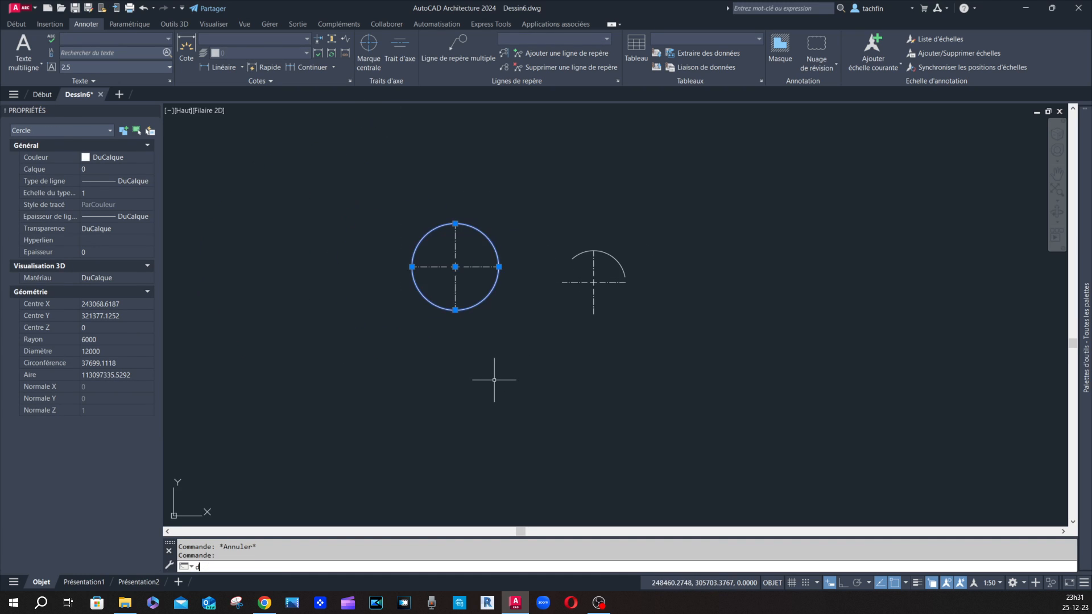
text(d)
key(Return)
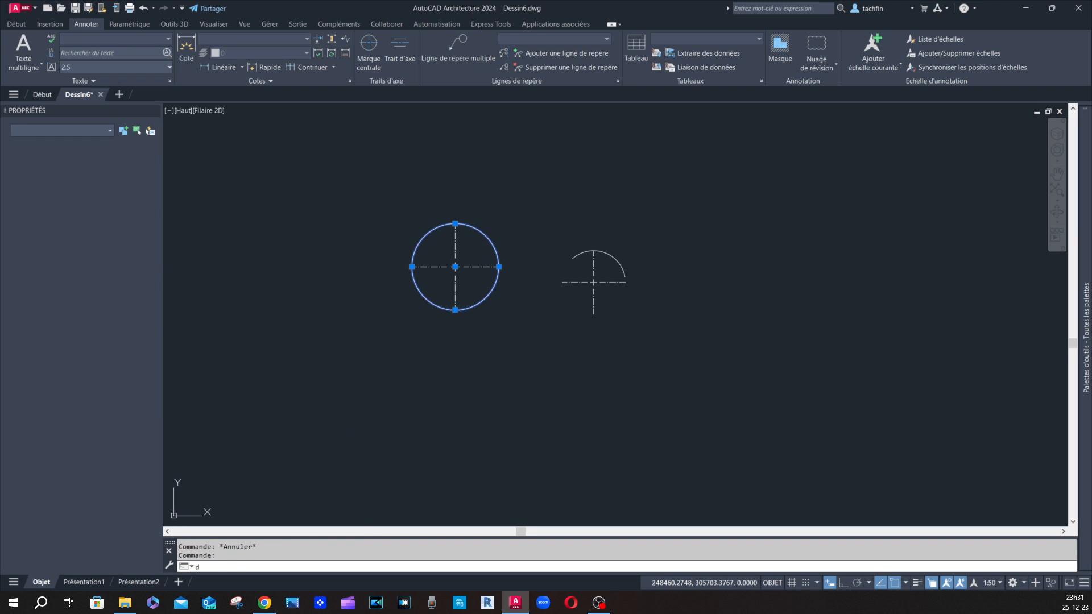
click(607, 178)
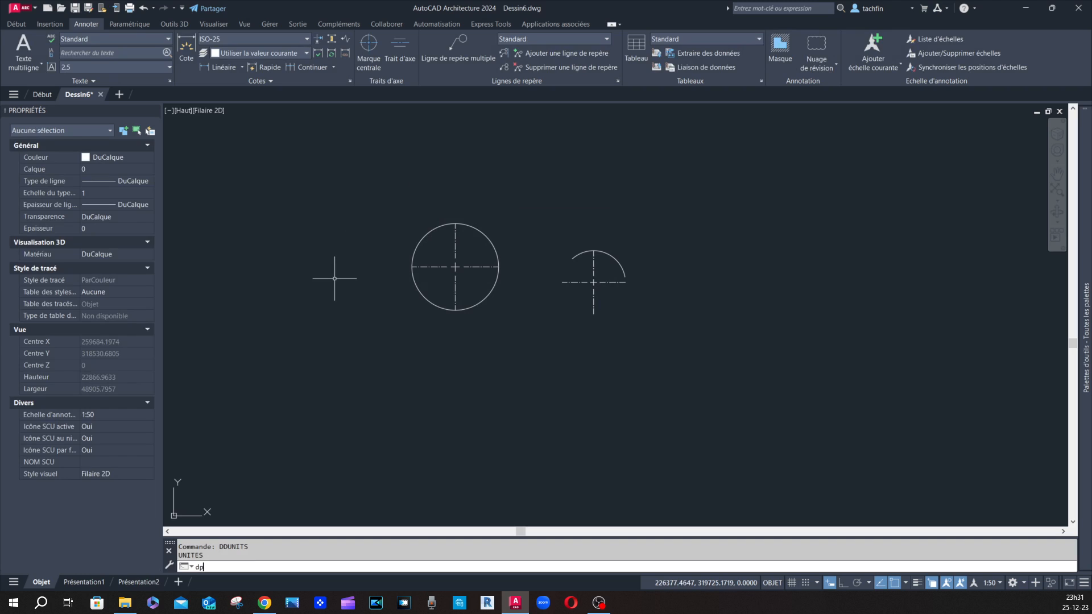
Step: Move the circle up and to the left, away from the arc, to test its center mark's associativity
text(dp)
key(Return)
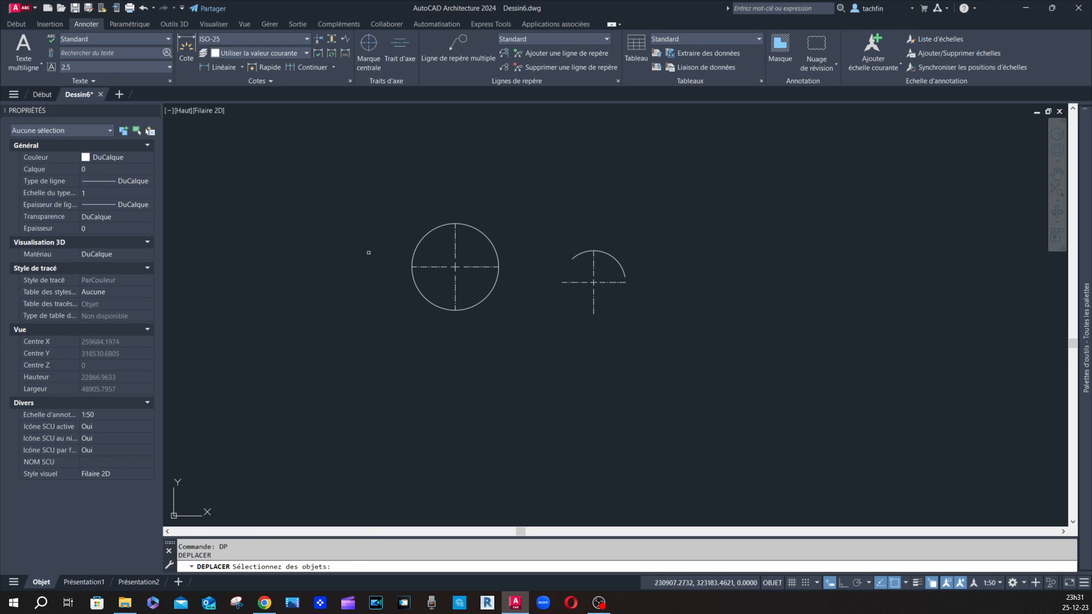
click(420, 238)
key(Return)
click(383, 227)
click(292, 192)
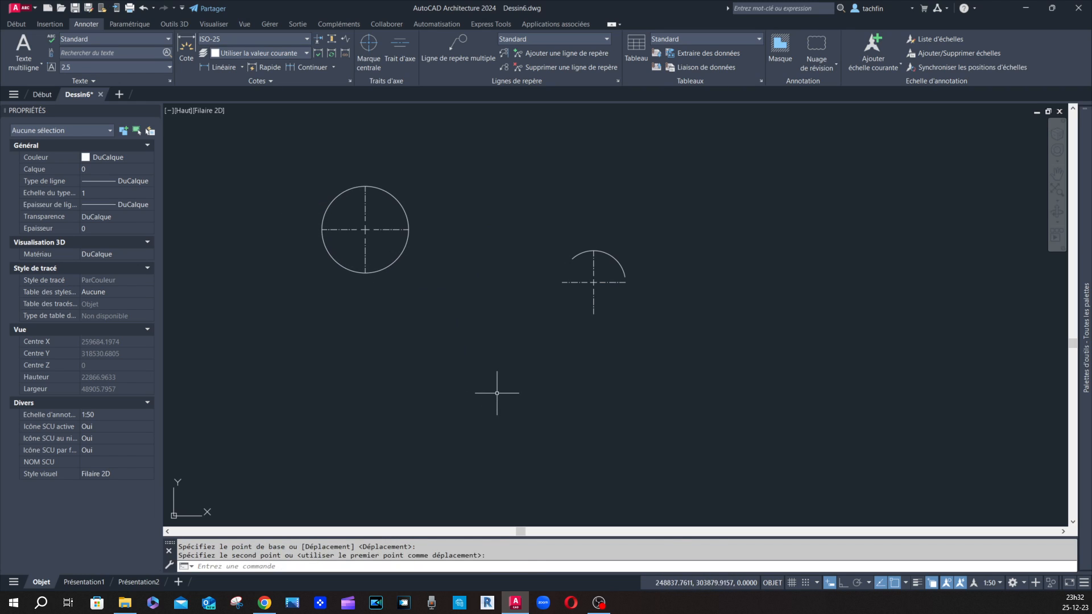
Step: Move the arc up and to the left so that it sits just right of the circle
key(Return)
click(612, 254)
key(Return)
click(639, 238)
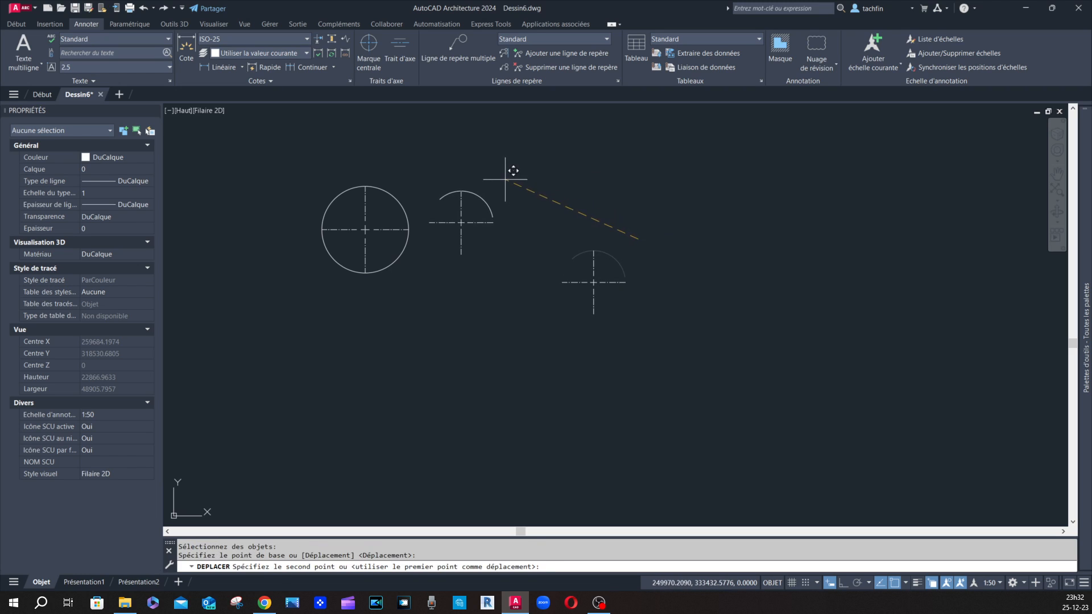
key(Escape)
Step: Set the extension display of the circle's center mark to Non
scroll(373, 221, up, 4)
click(365, 231)
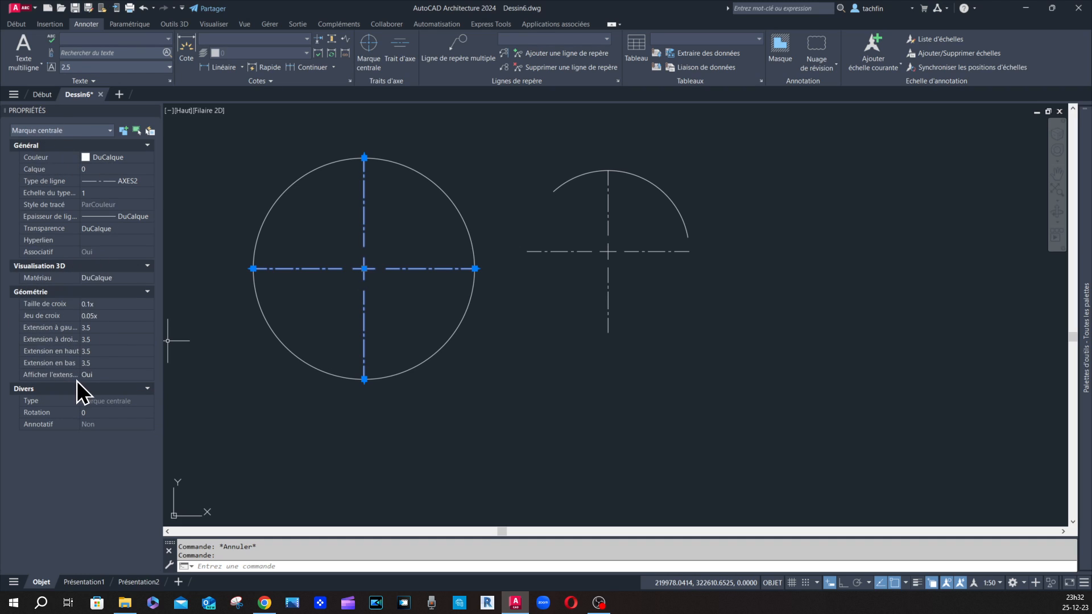
click(128, 376)
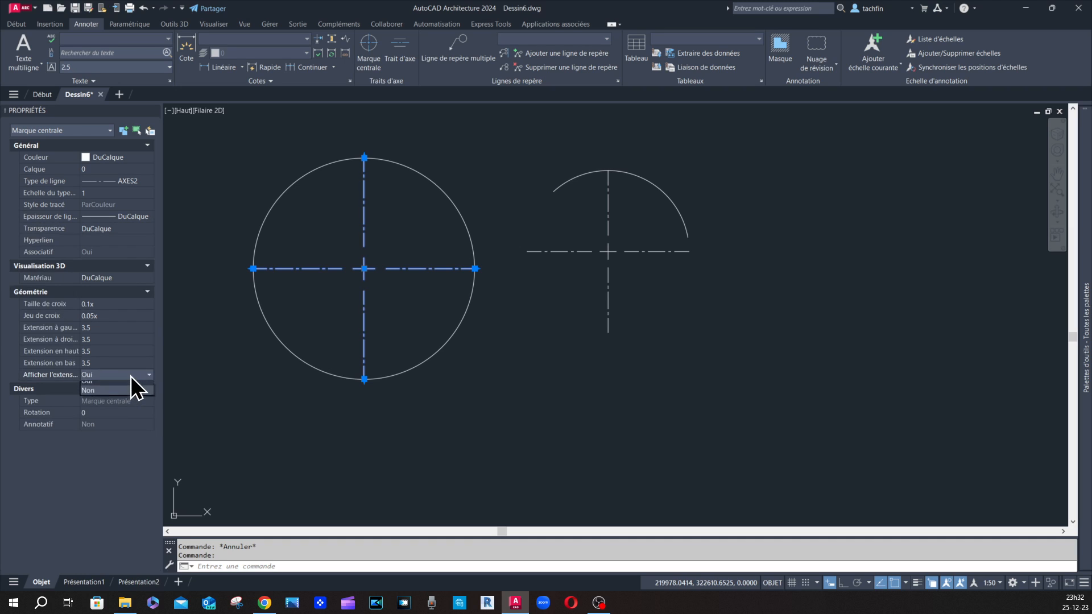
click(107, 396)
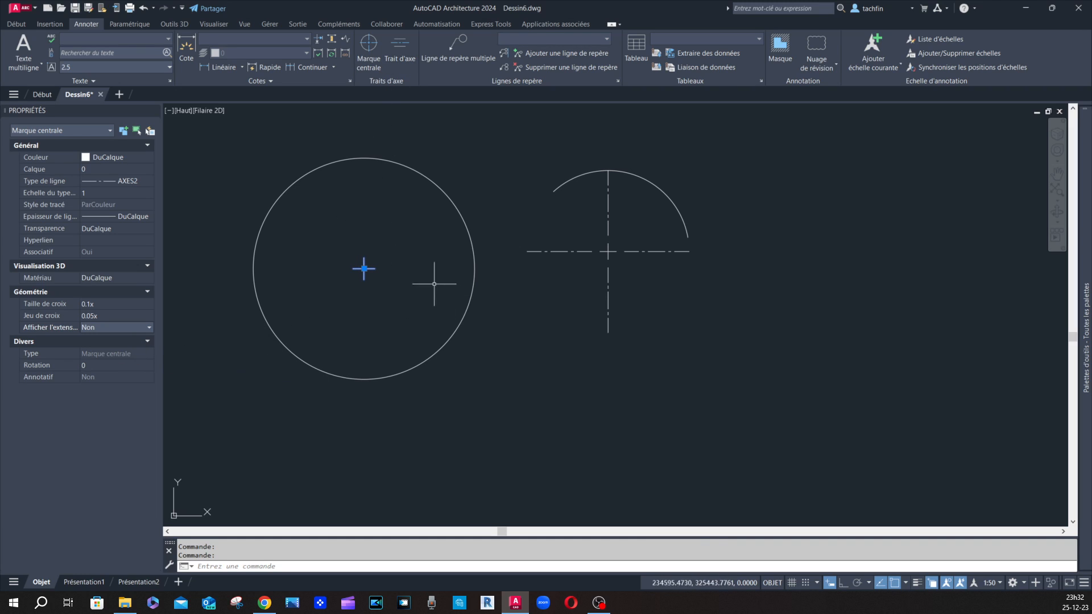
key(Escape)
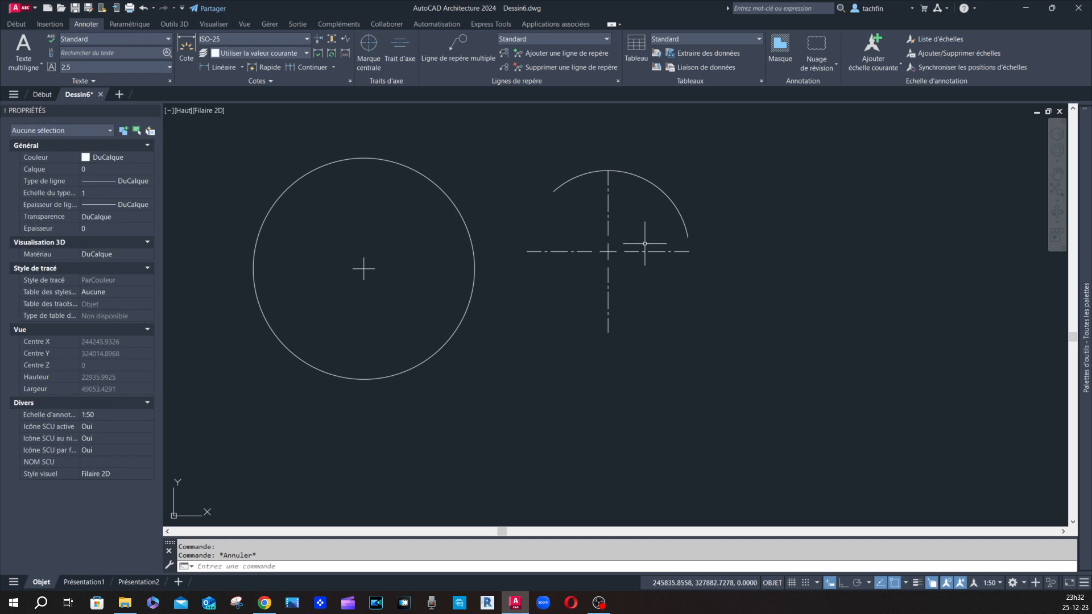
Step: Set the extension display of the arc's center mark to Non
click(645, 243)
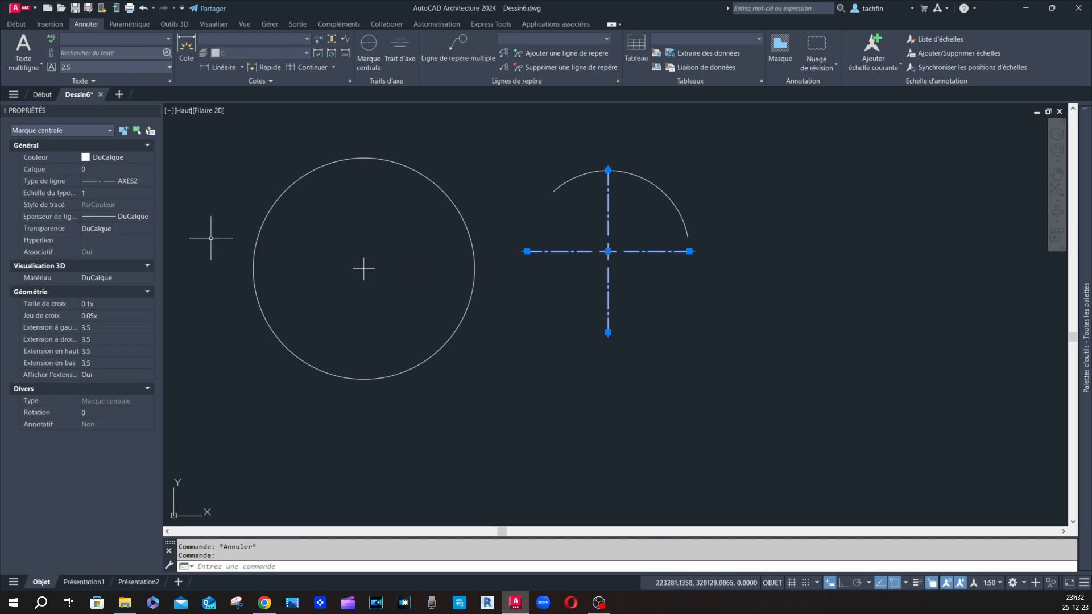
click(111, 380)
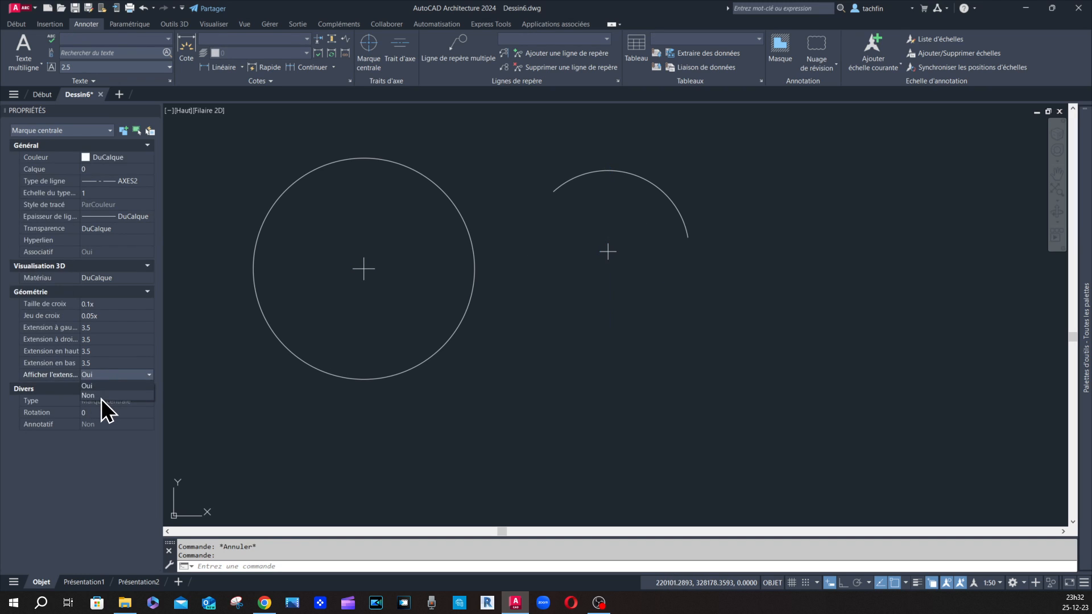
click(91, 395)
key(Escape)
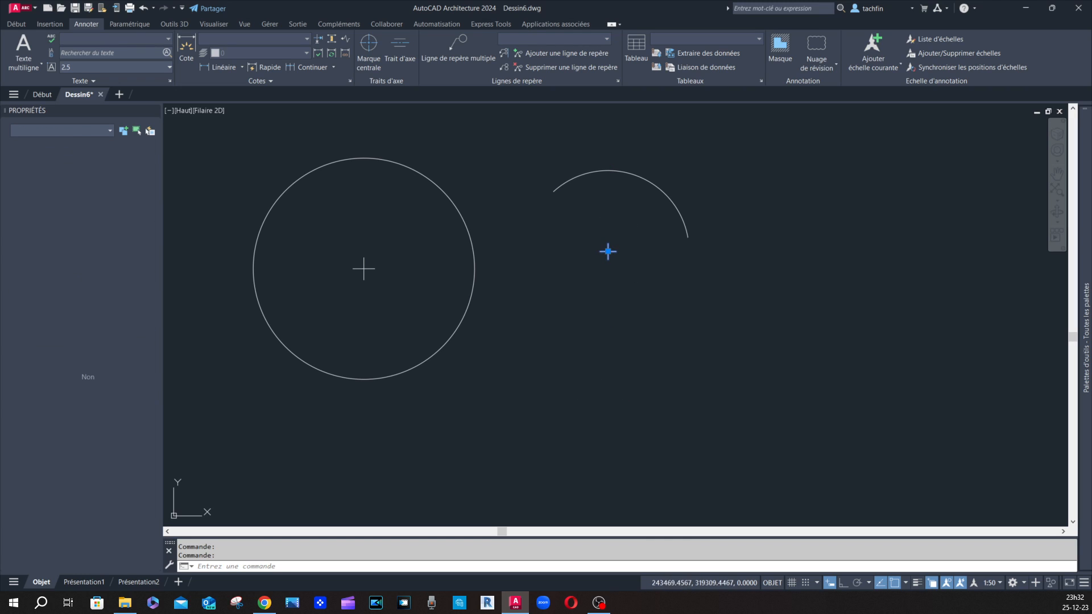
Step: Set the extension display of both the circle's and the arc's center marks to Oui
click(385, 251)
click(353, 299)
click(635, 234)
click(584, 285)
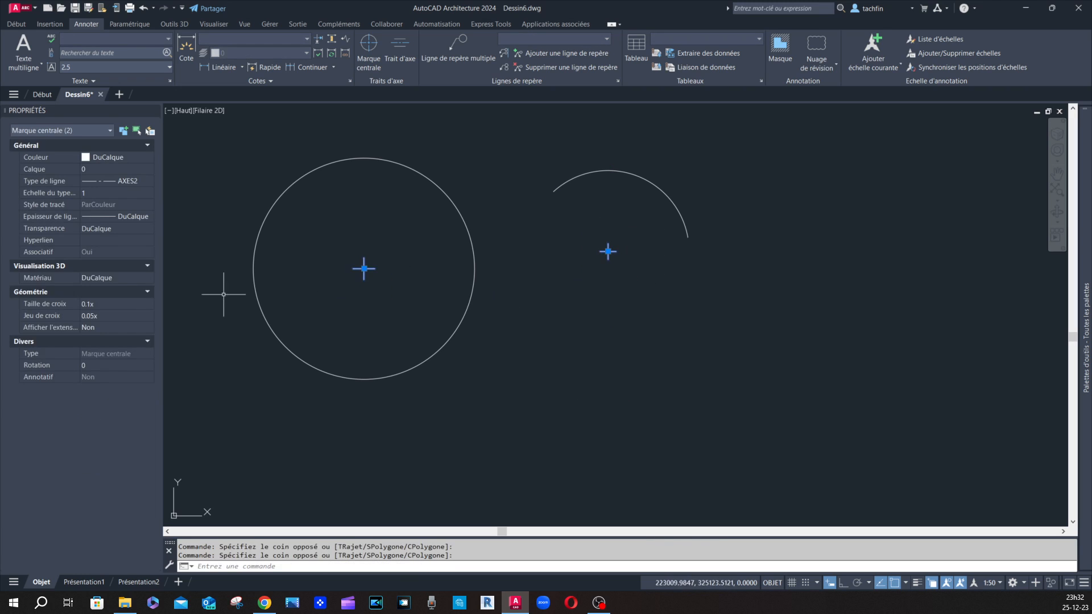
click(142, 329)
click(101, 339)
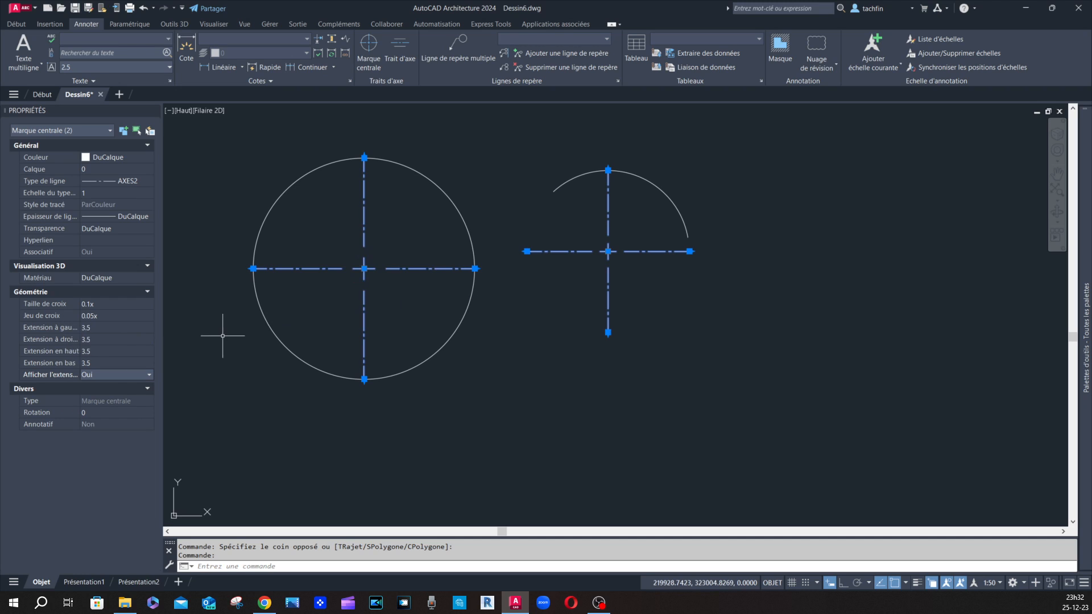
Step: Set the left extension of both center marks to 10 and check the extension lines on the circle and arc
scroll(463, 273, up, 5)
scroll(524, 281, down, 3)
scroll(566, 255, down, 3)
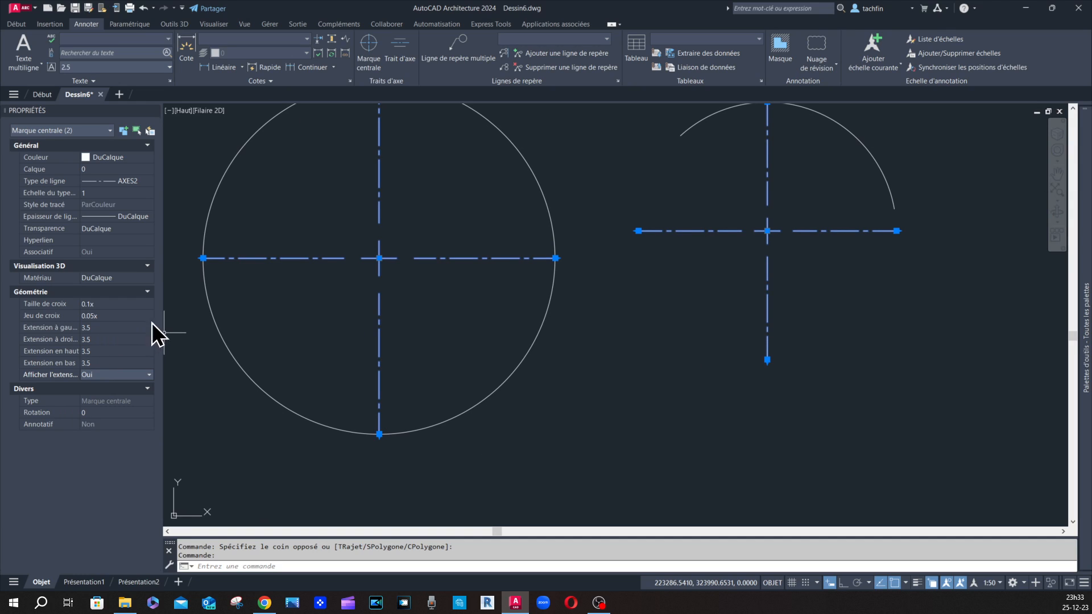
click(99, 327)
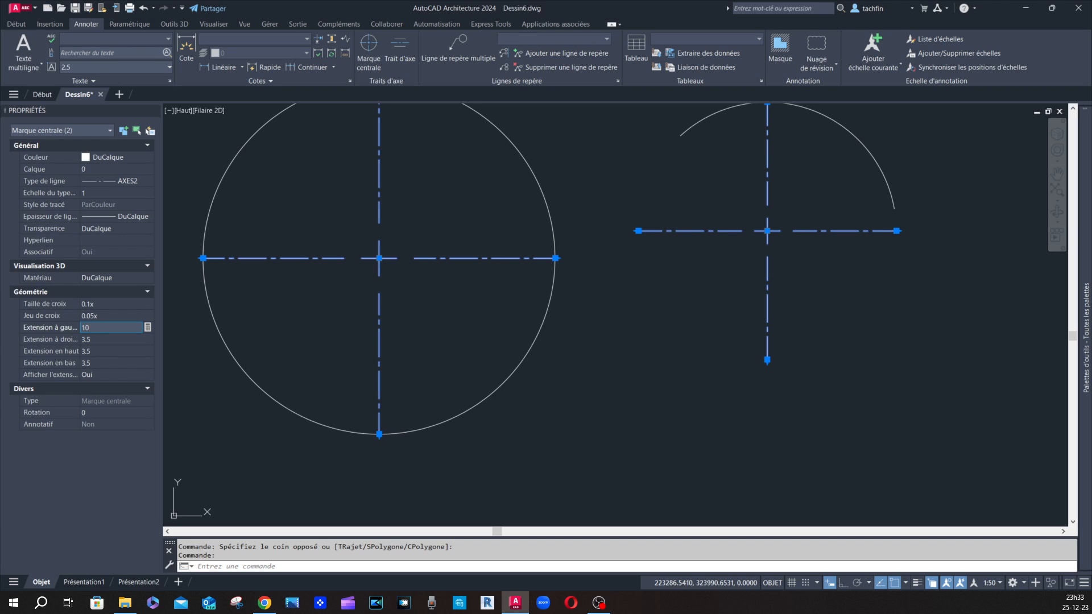
click(110, 340)
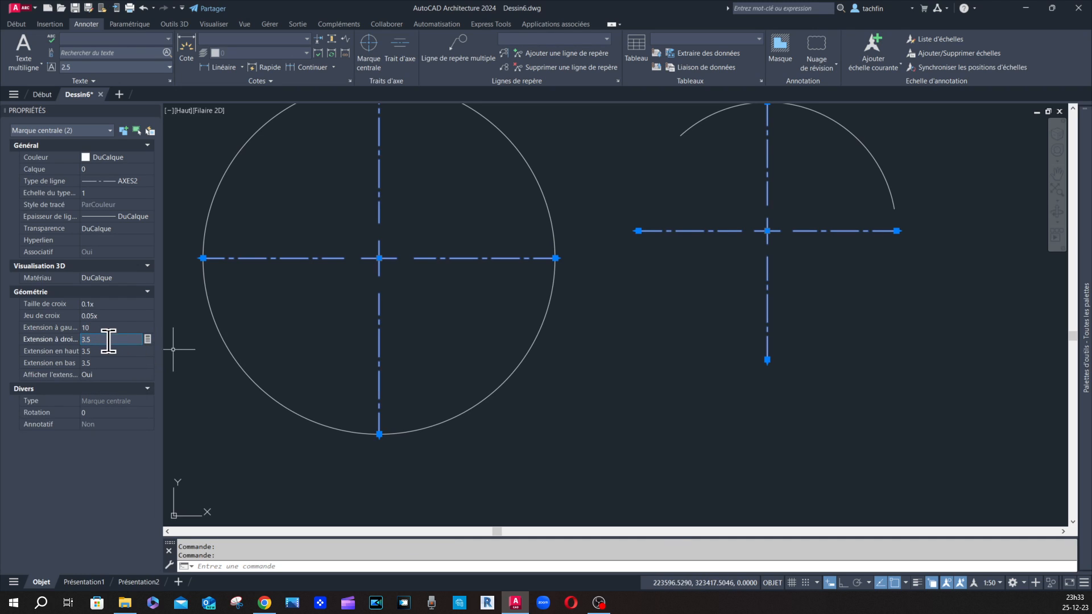
scroll(514, 309, down, 4)
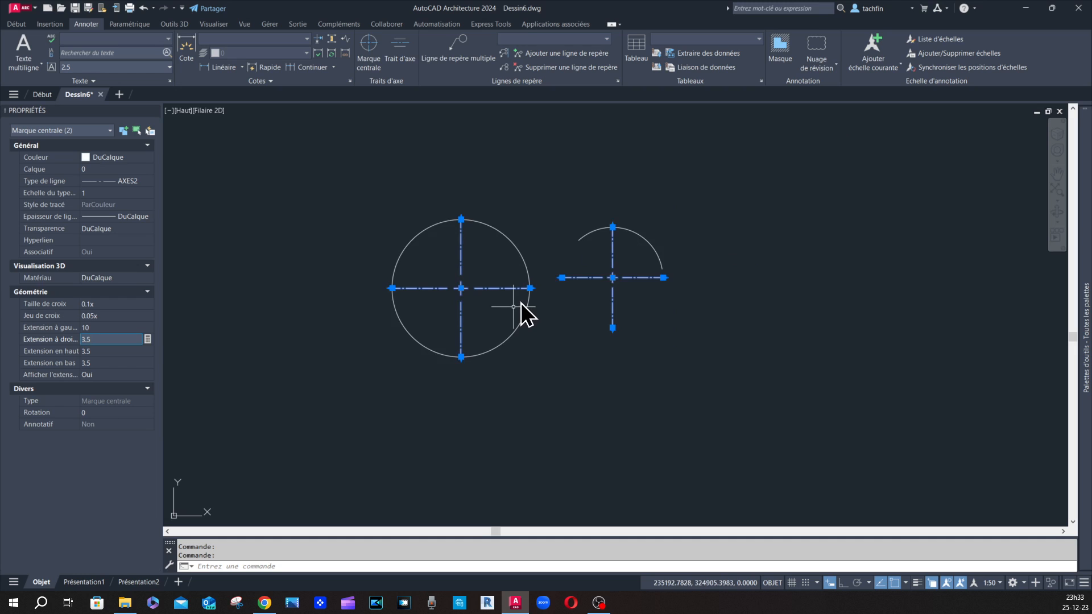
scroll(654, 276, up, 8)
scroll(752, 322, down, 4)
scroll(510, 332, down, 5)
scroll(428, 342, up, 4)
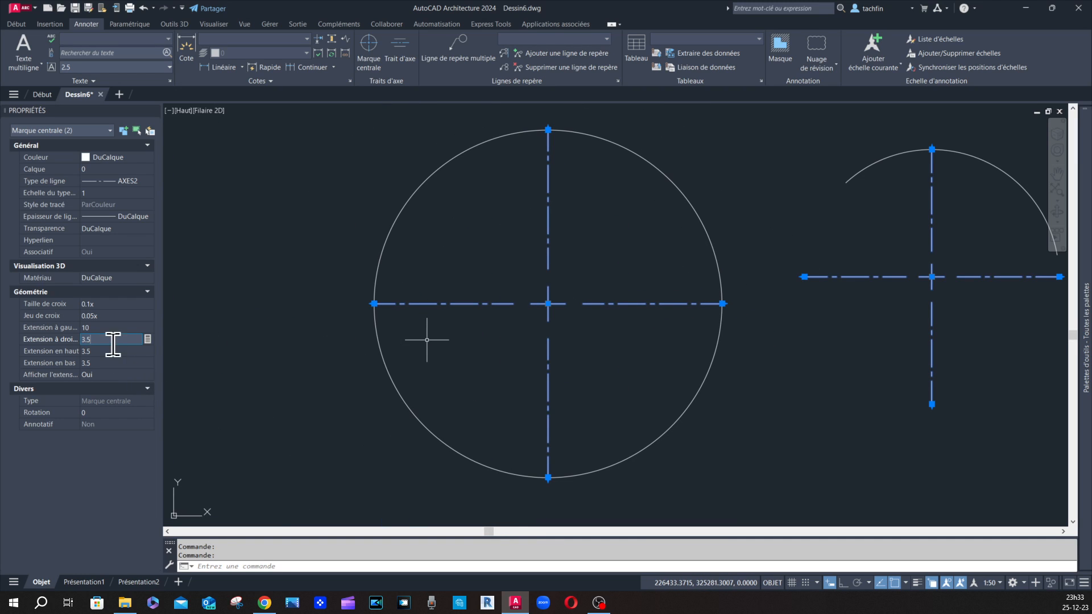
Step: Set the left extension of both center marks to 100, check the extension lines, and deselect the marks
click(103, 327)
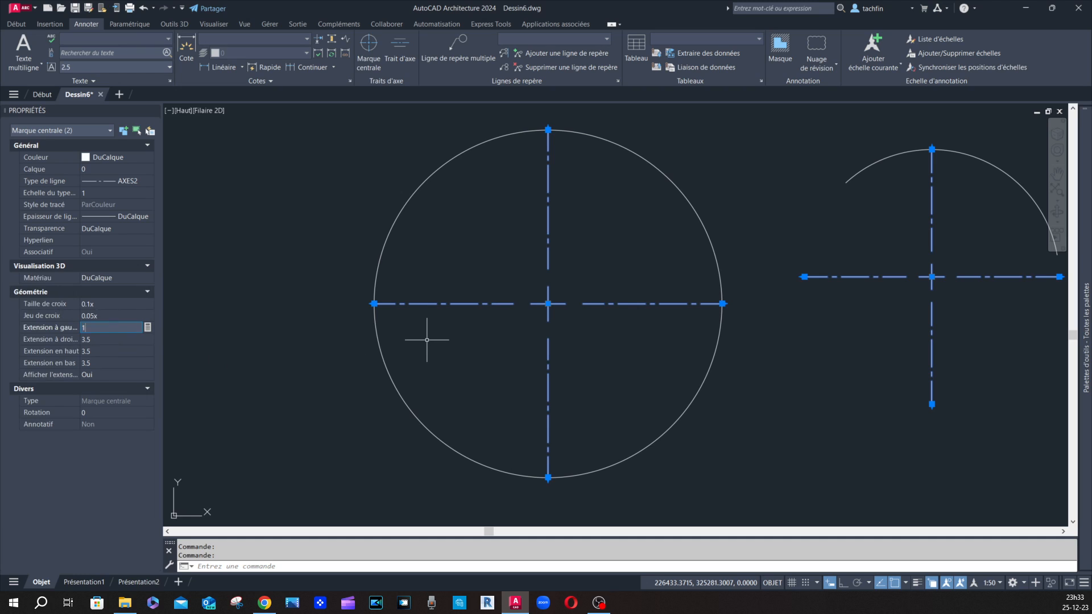
key(Tab)
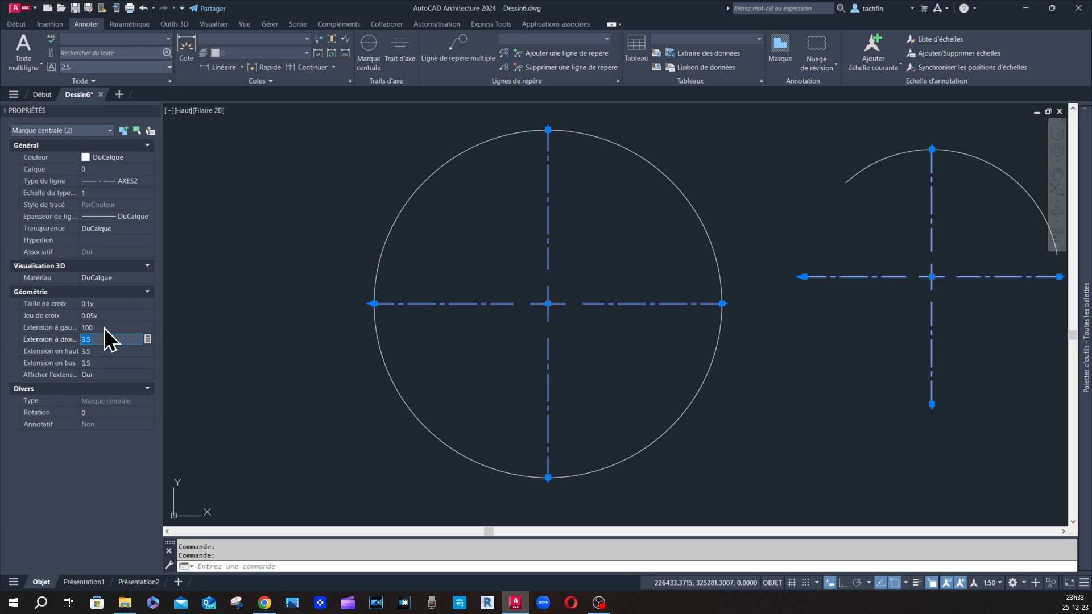
scroll(368, 321, up, 5)
scroll(368, 321, down, 5)
scroll(619, 293, up, 4)
scroll(619, 293, down, 4)
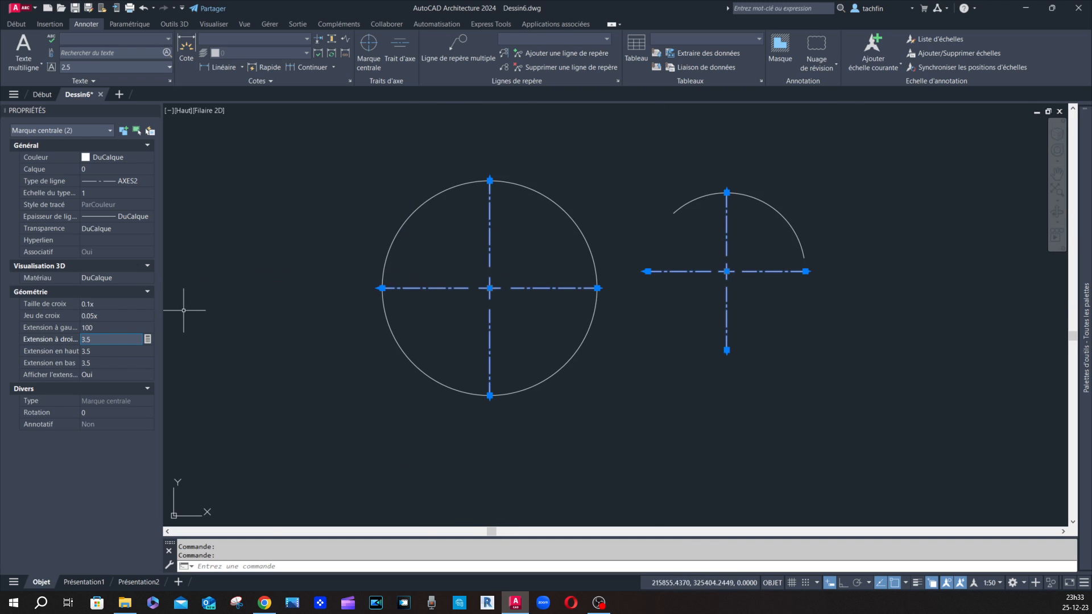
click(66, 337)
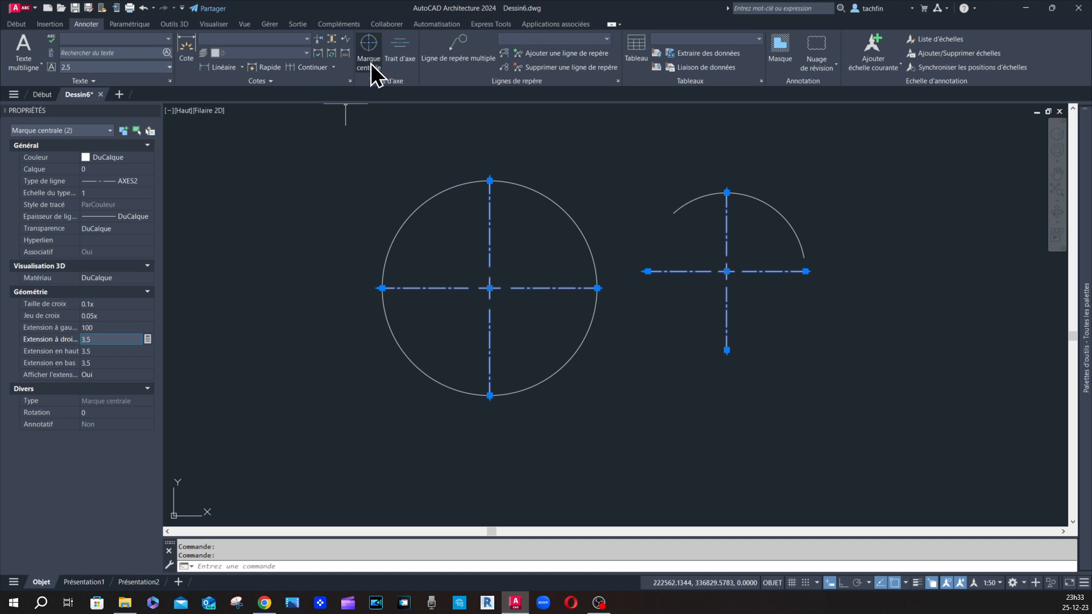
key(Escape)
Step: Draw a second circle with a radius of 6000 to the left of the existing circle
scroll(554, 276, down, 5)
scroll(569, 245, up, 1)
click(19, 25)
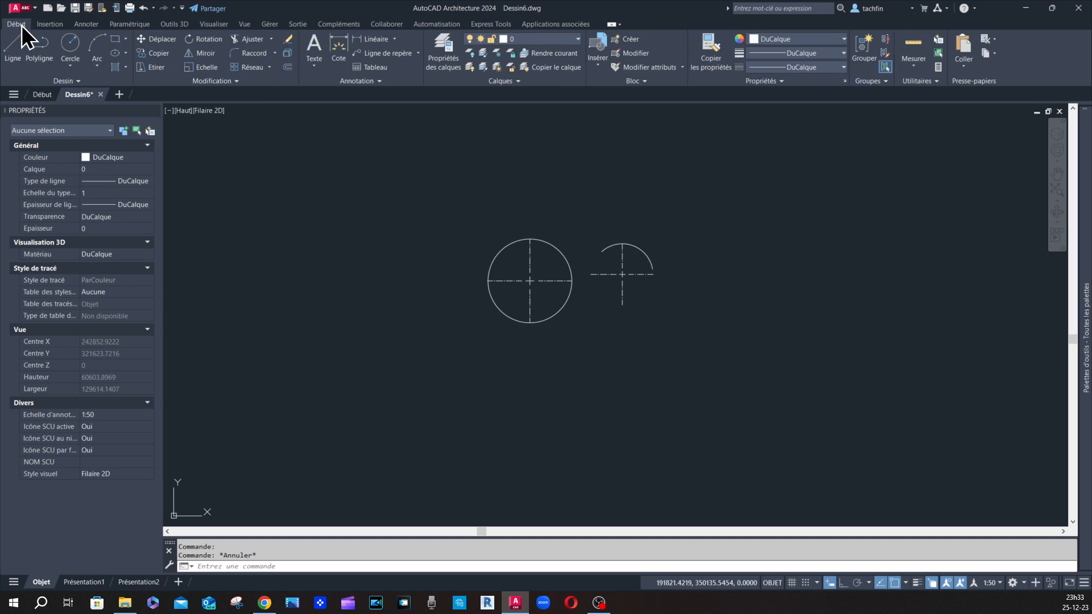
click(71, 46)
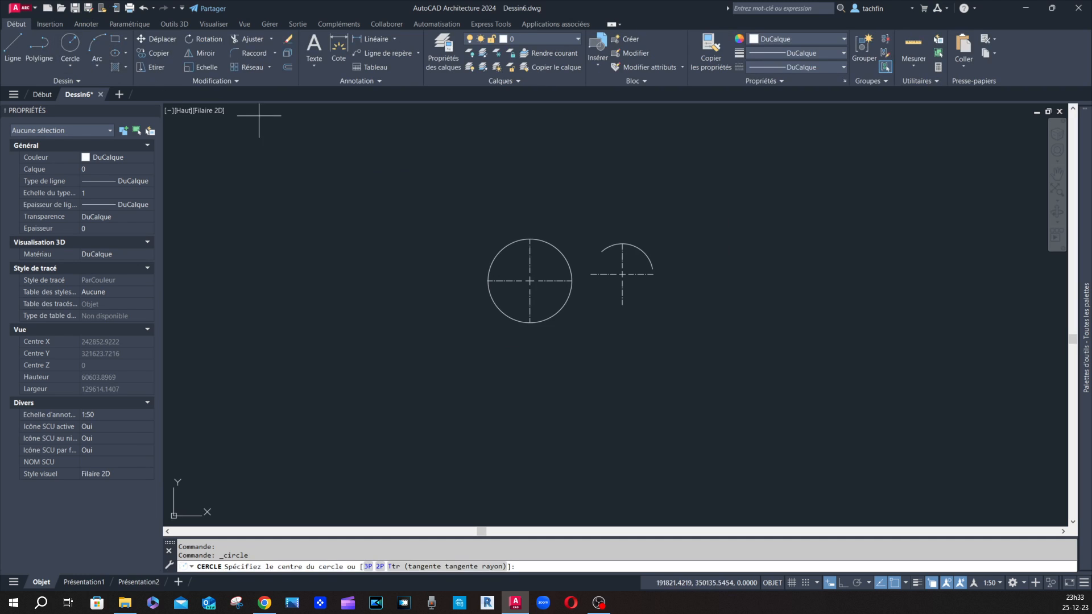
click(324, 272)
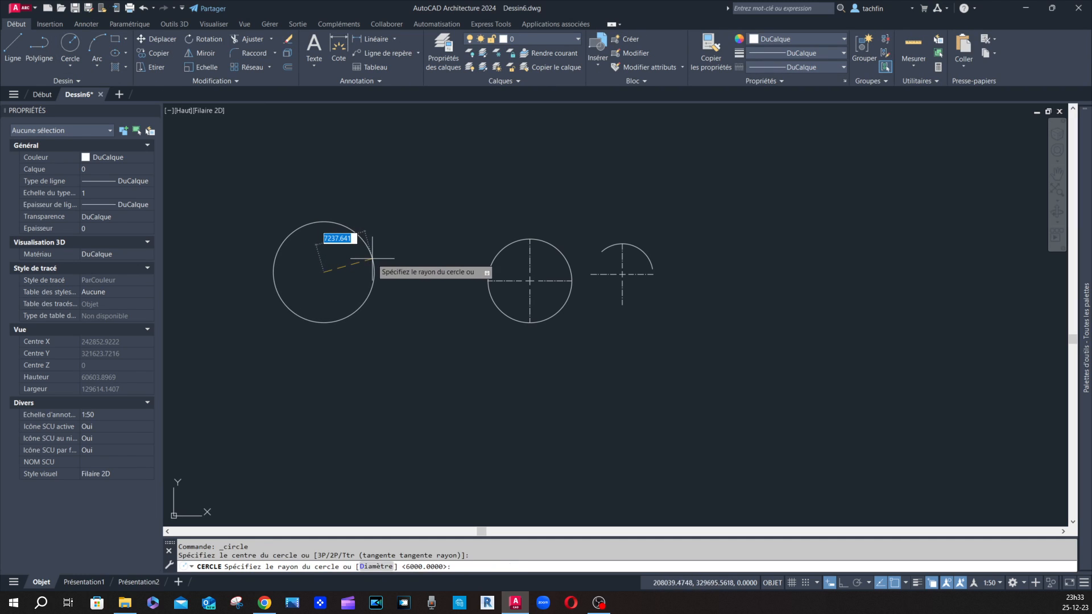
text(6000)
key(Return)
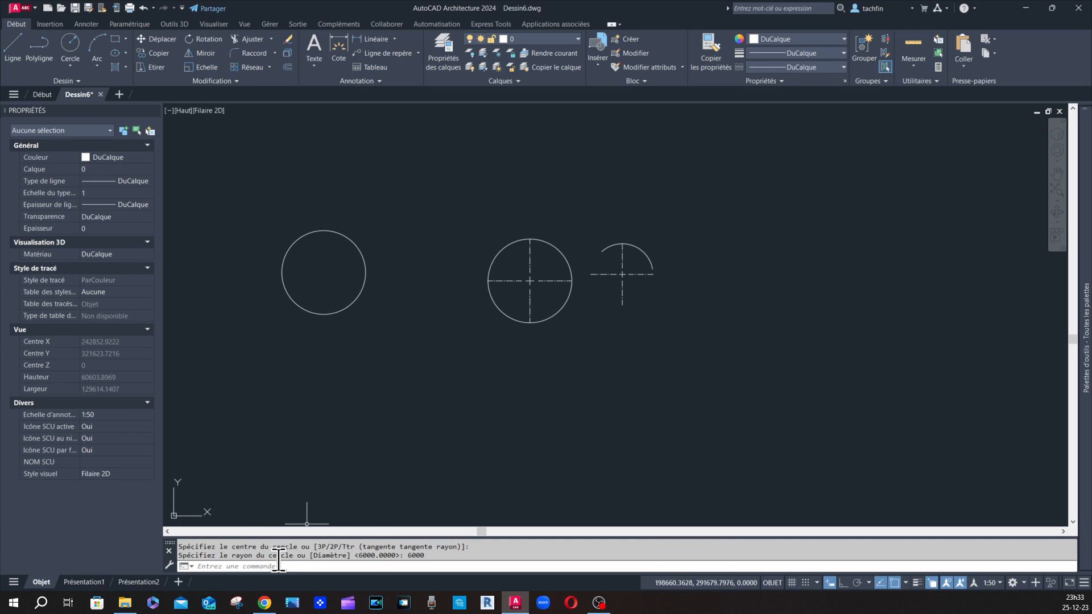
Step: Add a center mark to the new circle with the COTCEN command
text(t)
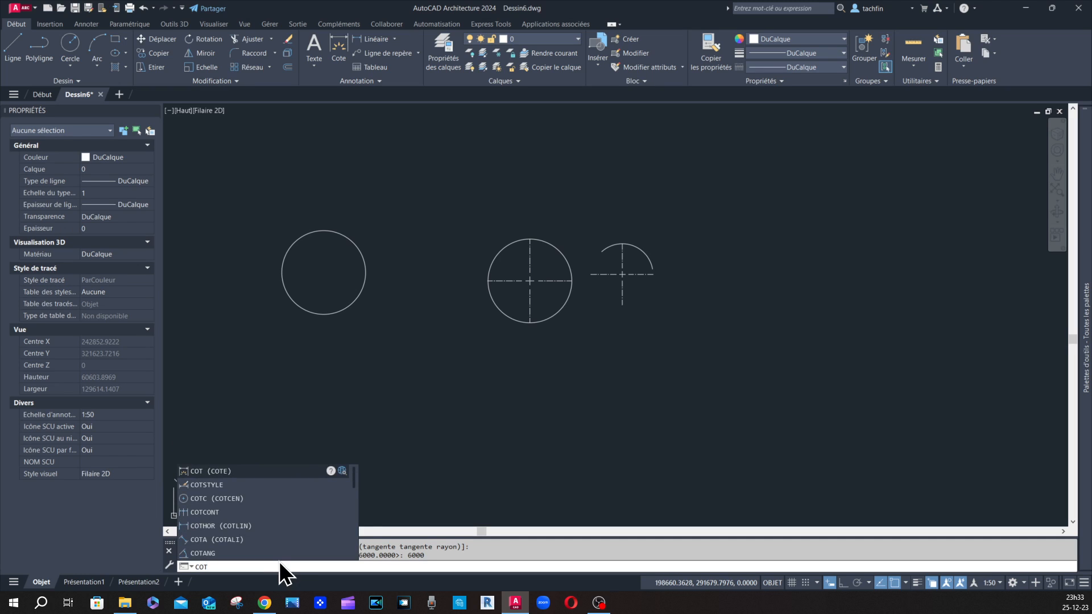
text(c)
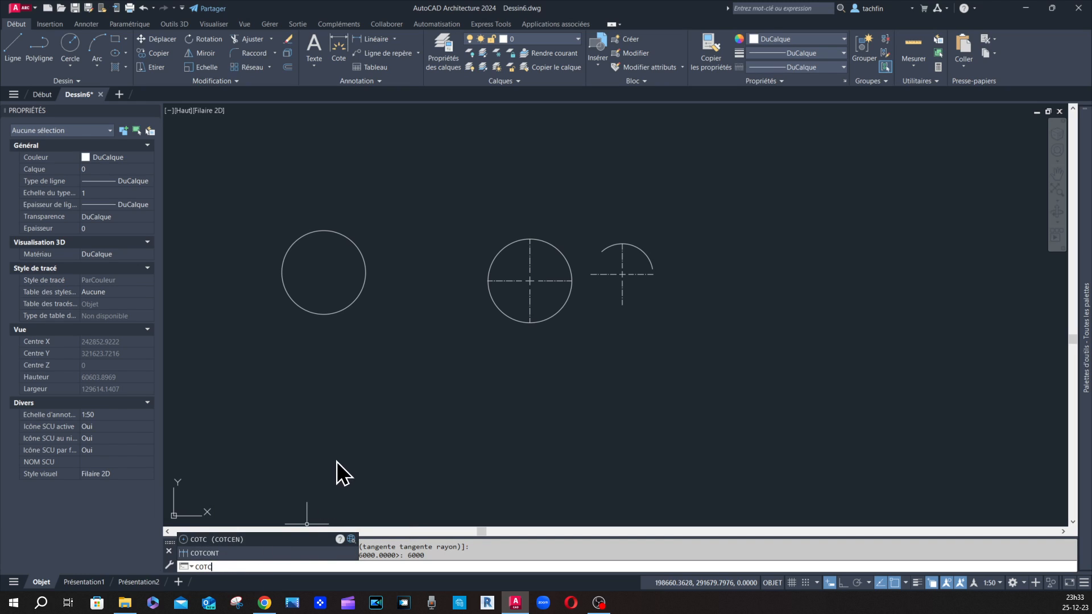
click(203, 541)
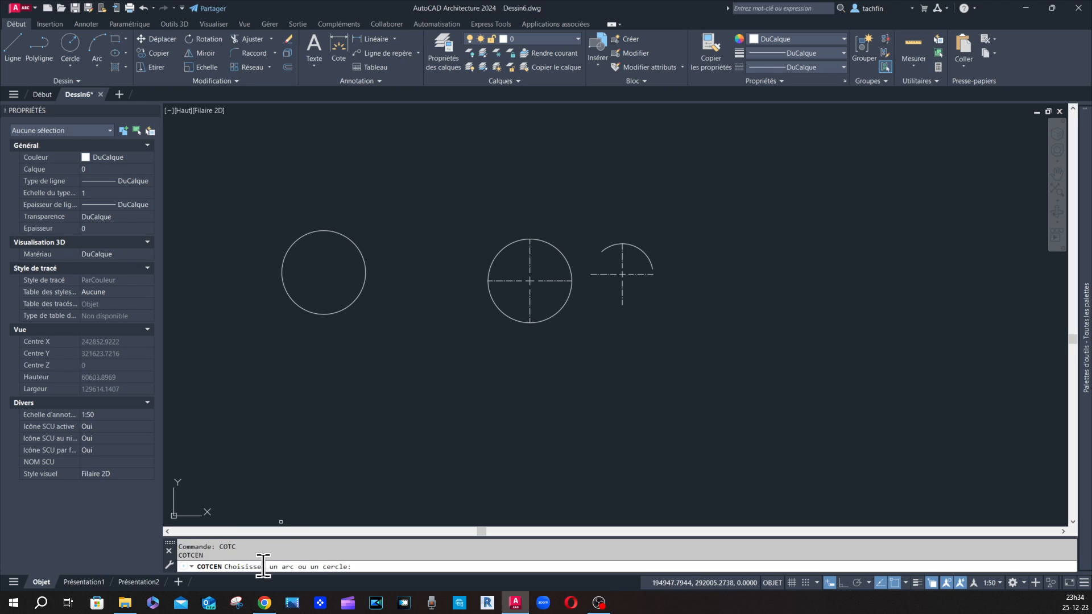
click(353, 242)
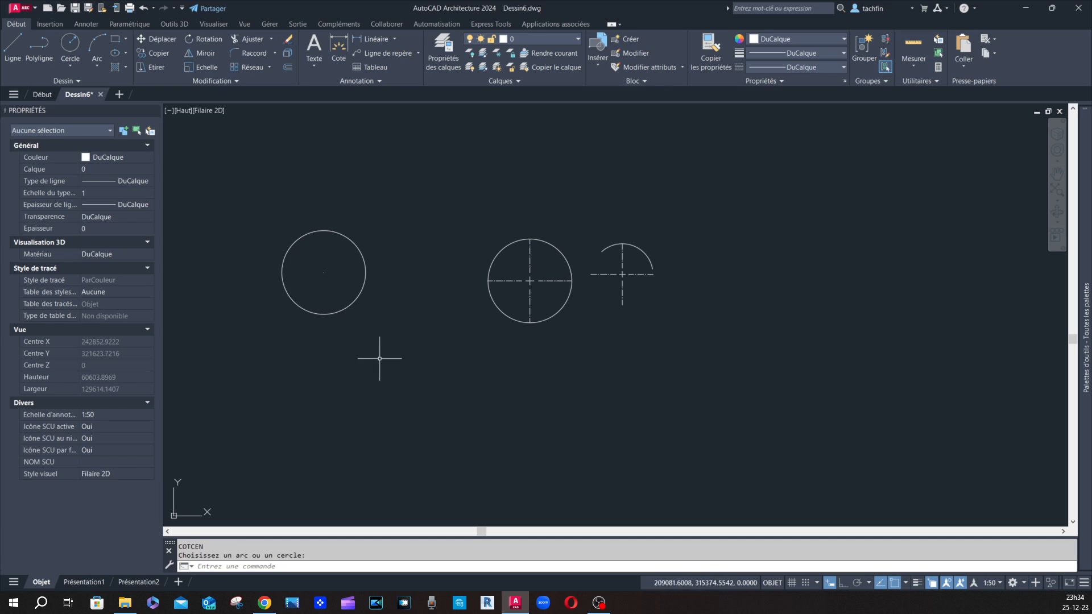
Step: Examine the new circle's center mark up close and check the properties of its horizontal line
scroll(300, 273, up, 10)
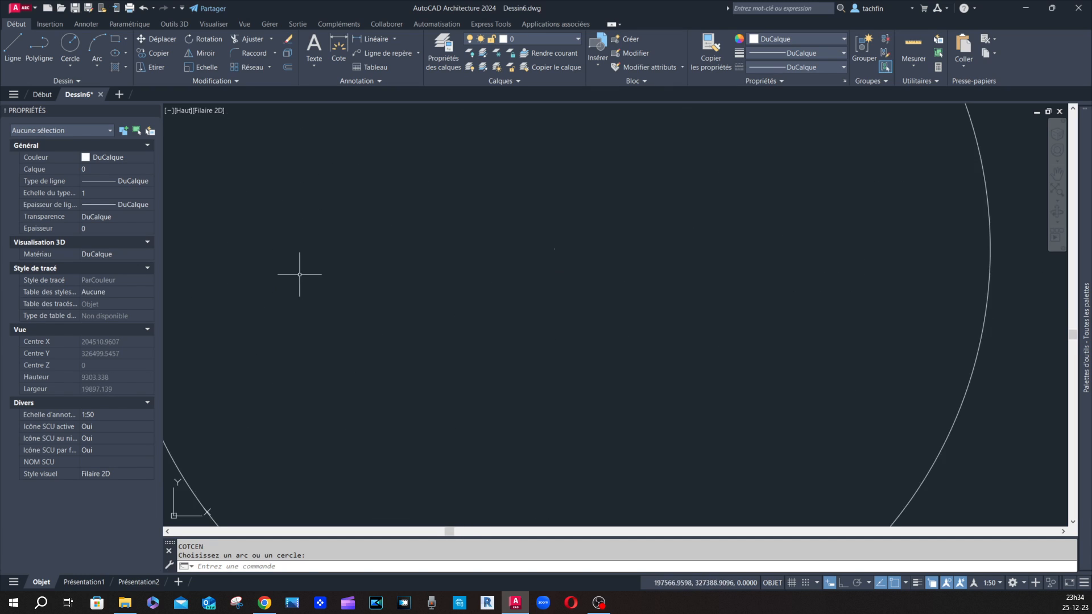
scroll(549, 251, up, 5)
scroll(562, 244, up, 2)
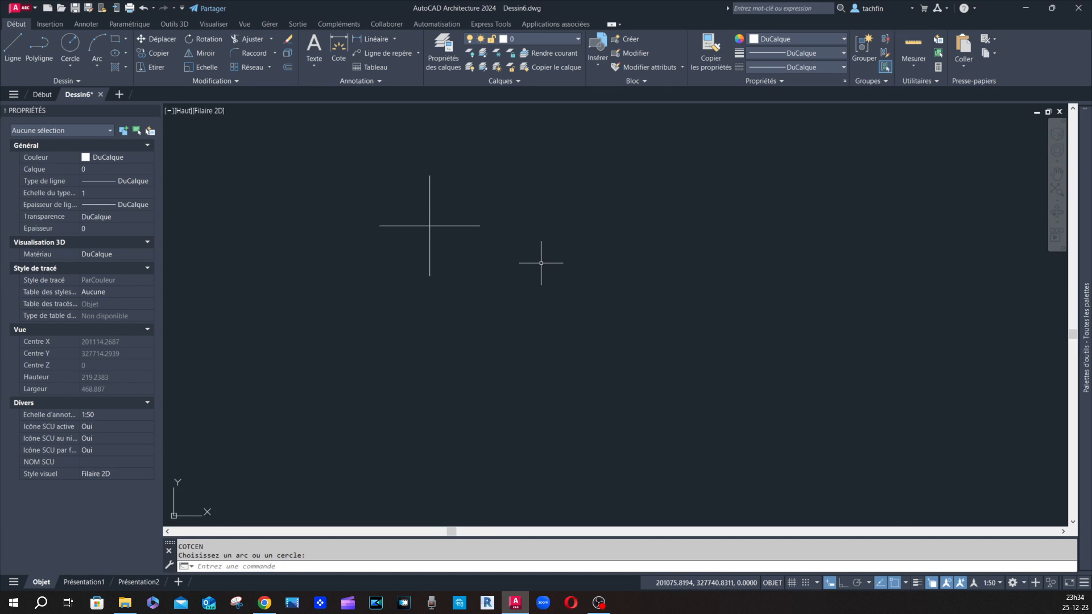
scroll(477, 260, up, 4)
scroll(472, 260, up, 10)
click(484, 245)
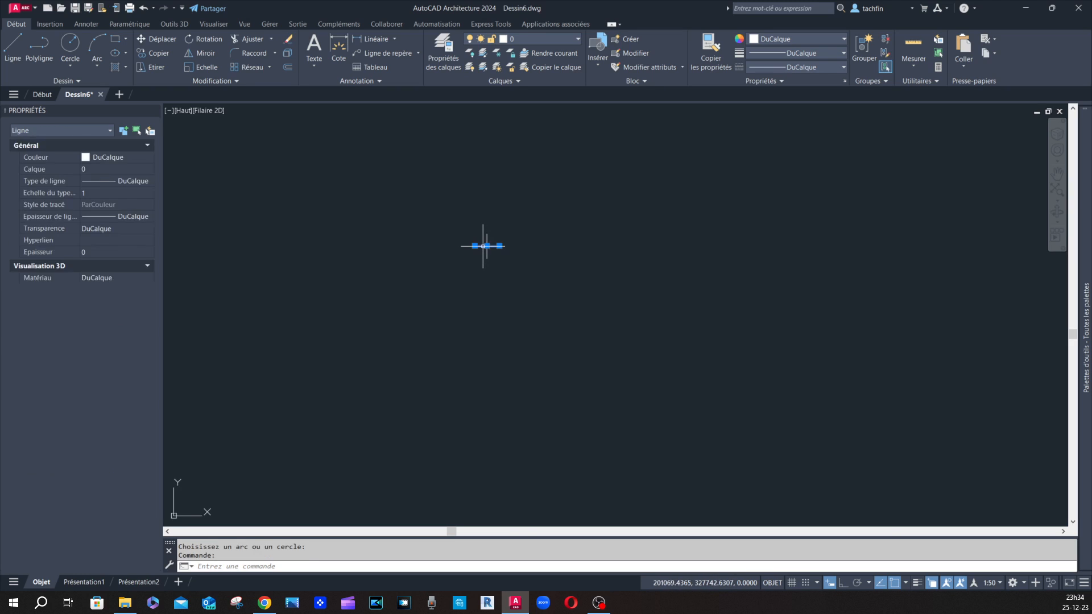
scroll(476, 274, down, 20)
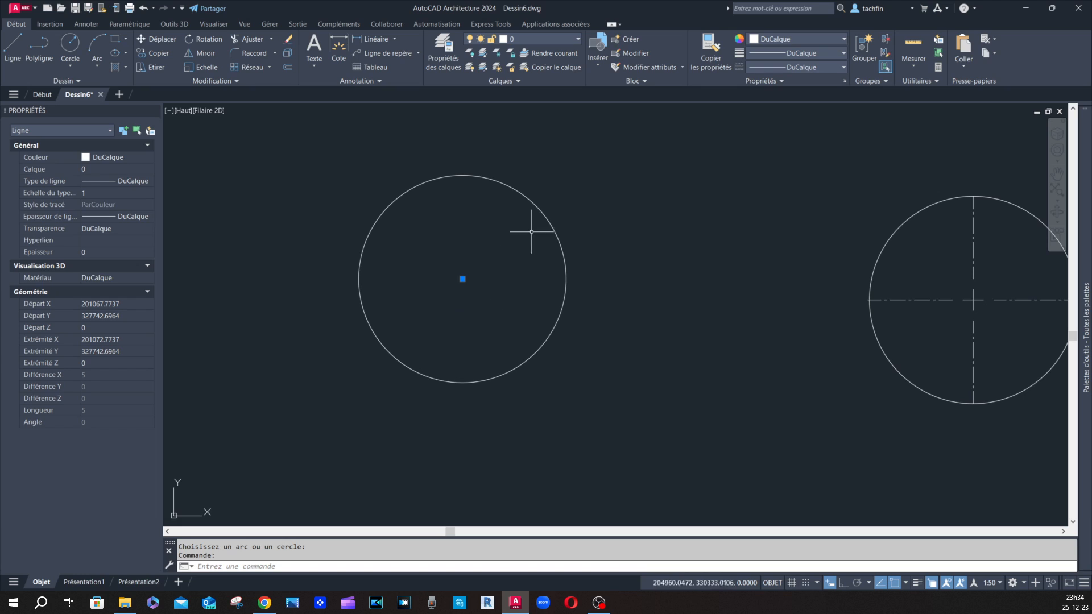
key(Escape)
Step: Select both lines of the new circle's center mark and check their object type in the properties
scroll(458, 276, up, 9)
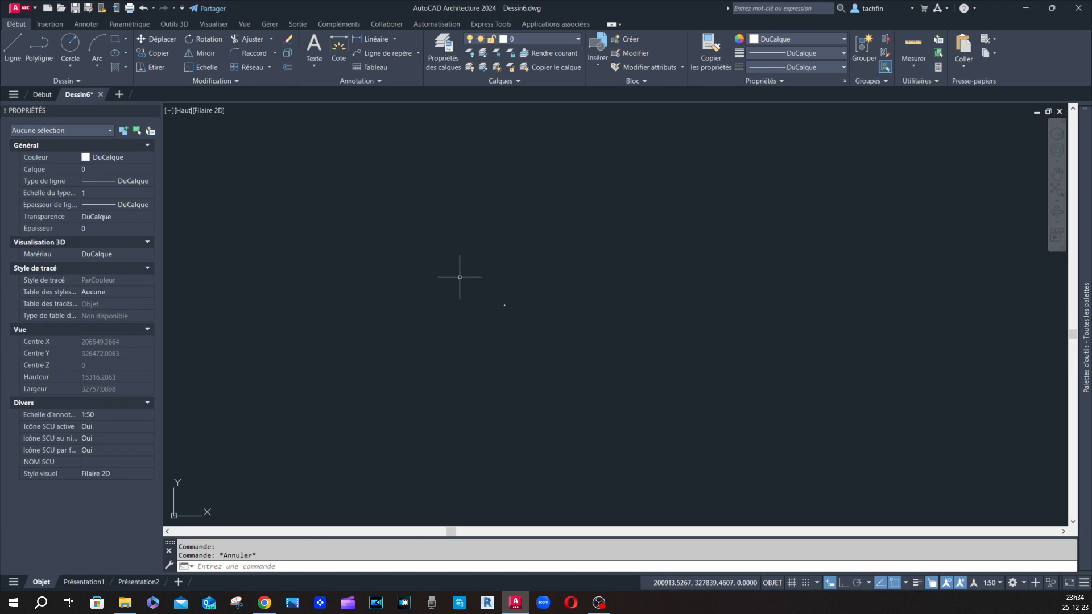
middle_drag(519, 312, 433, 260)
scroll(425, 253, up, 8)
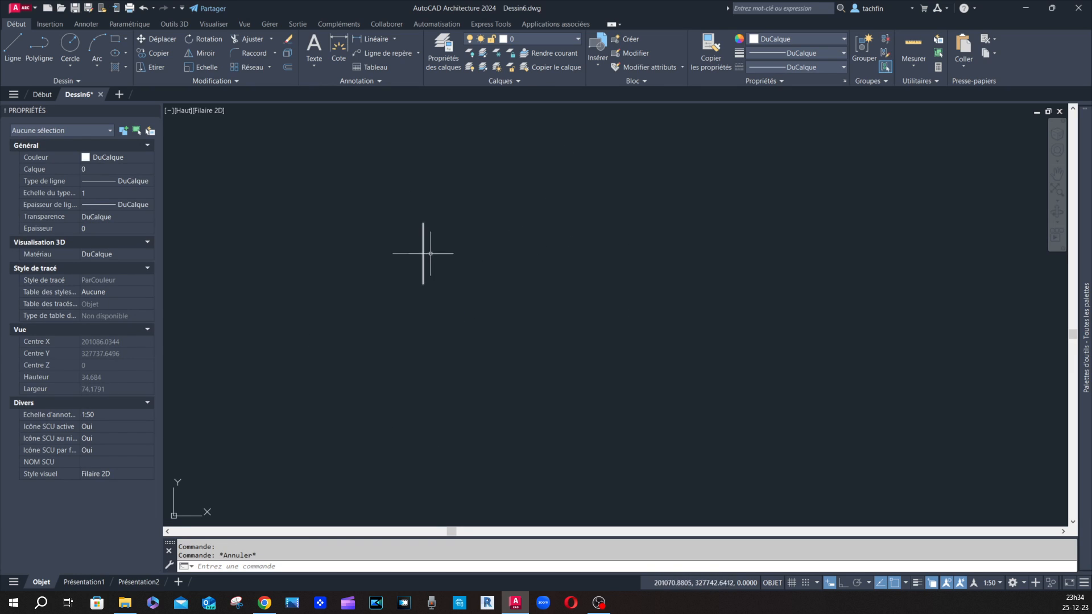
click(444, 234)
click(390, 305)
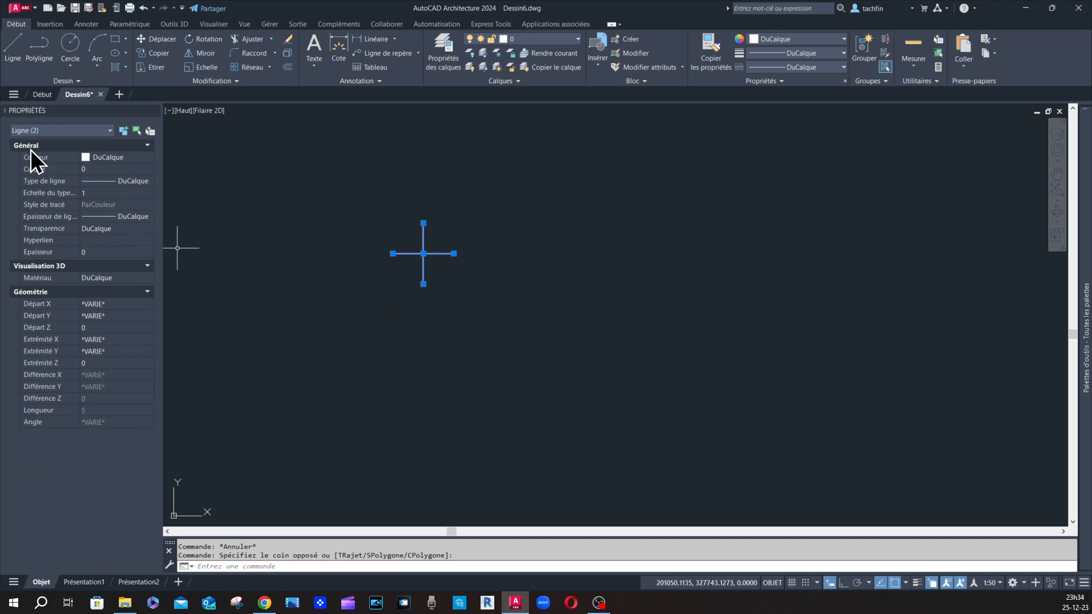
scroll(455, 254, down, 10)
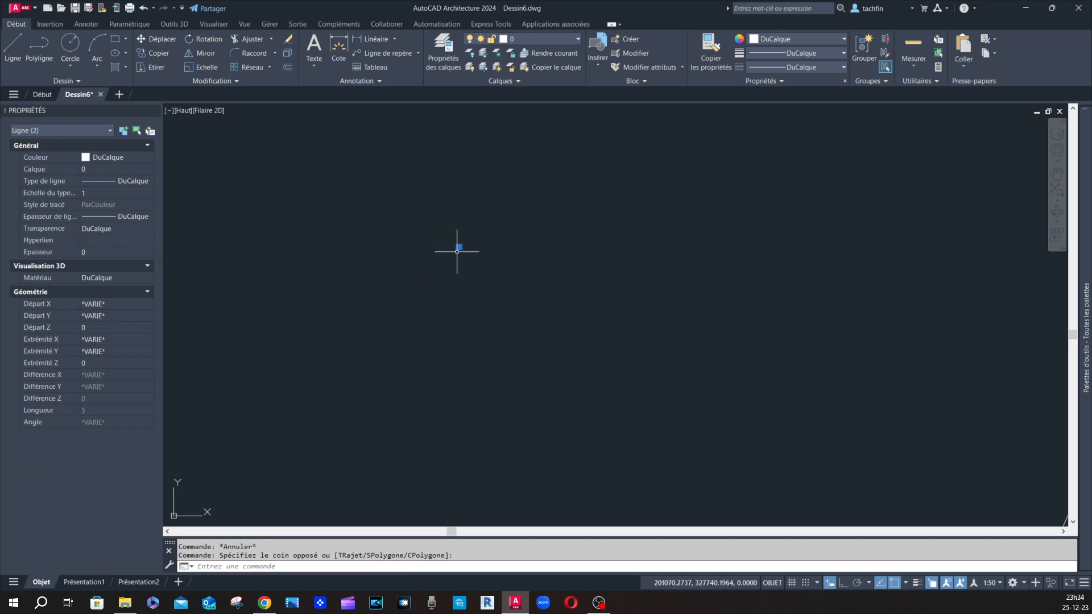
key(Escape)
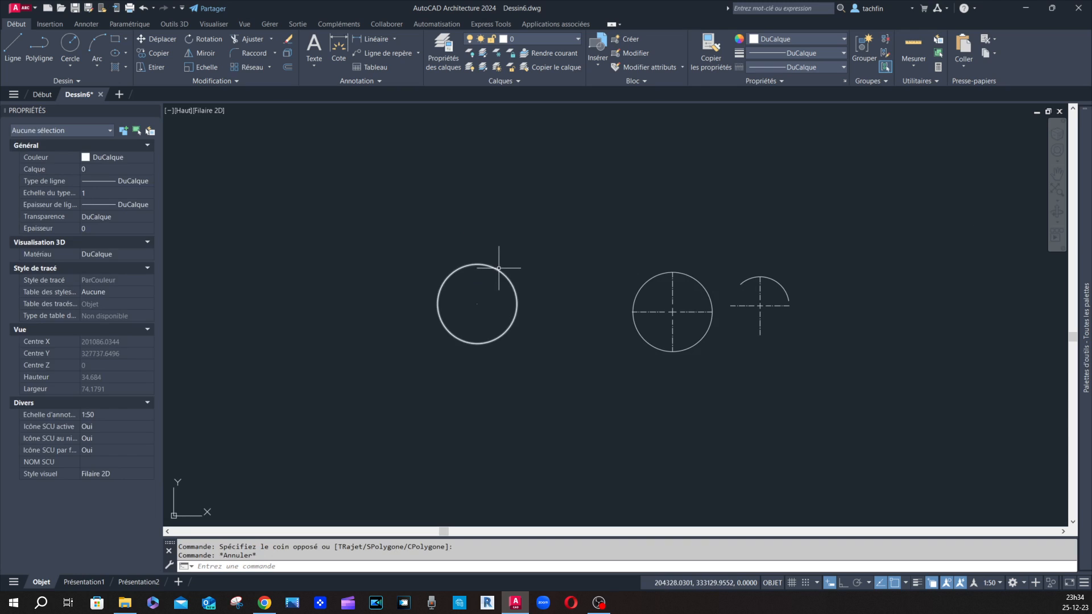
Step: Move the new circle up and to the left to test whether its COTCEN center mark is associative
click(495, 267)
click(155, 39)
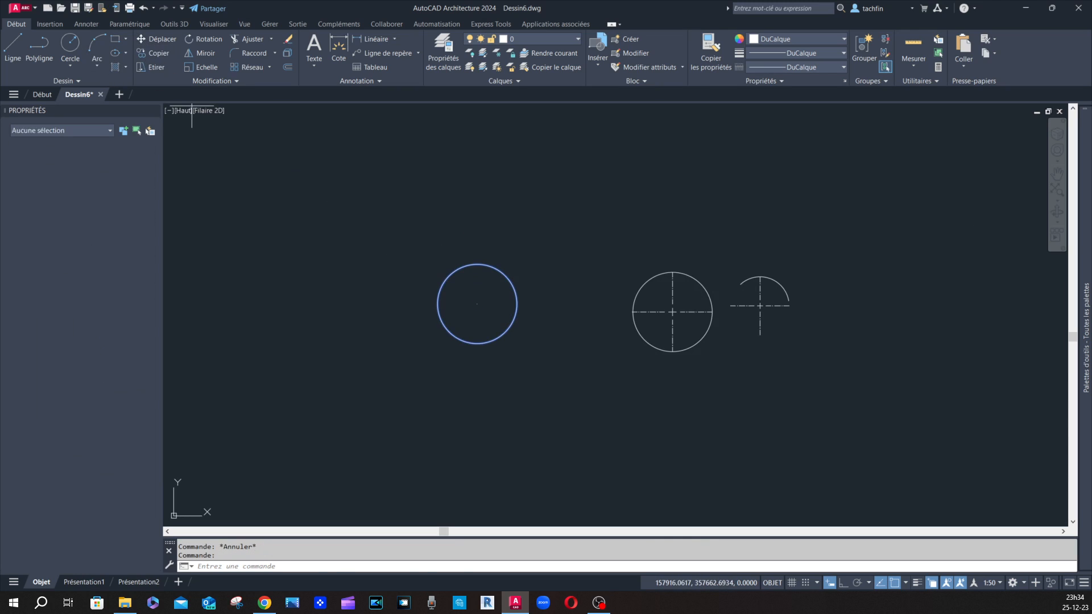
click(540, 263)
click(425, 199)
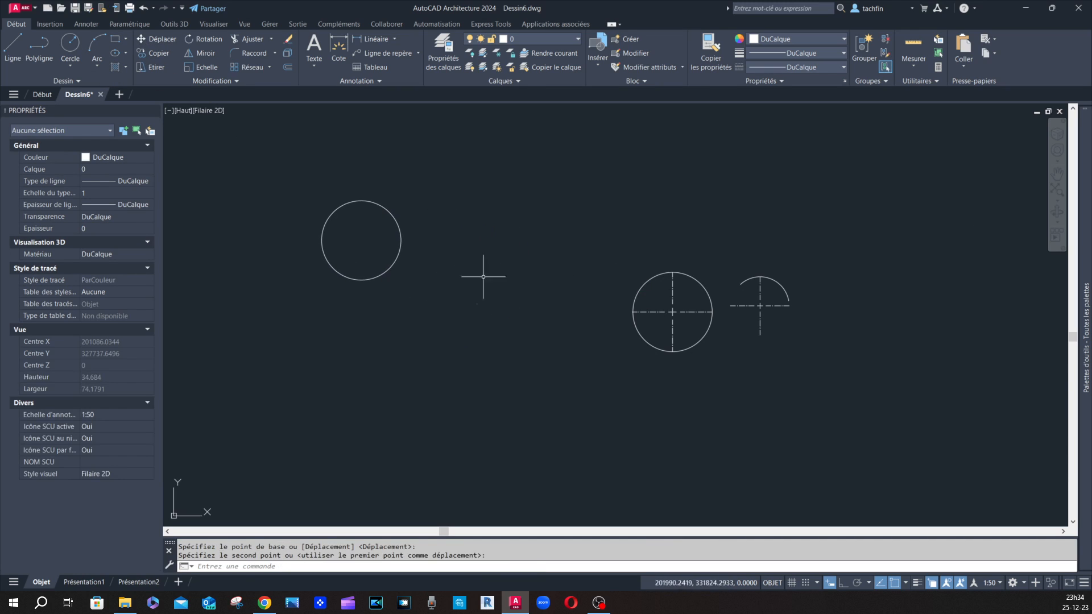
key(Escape)
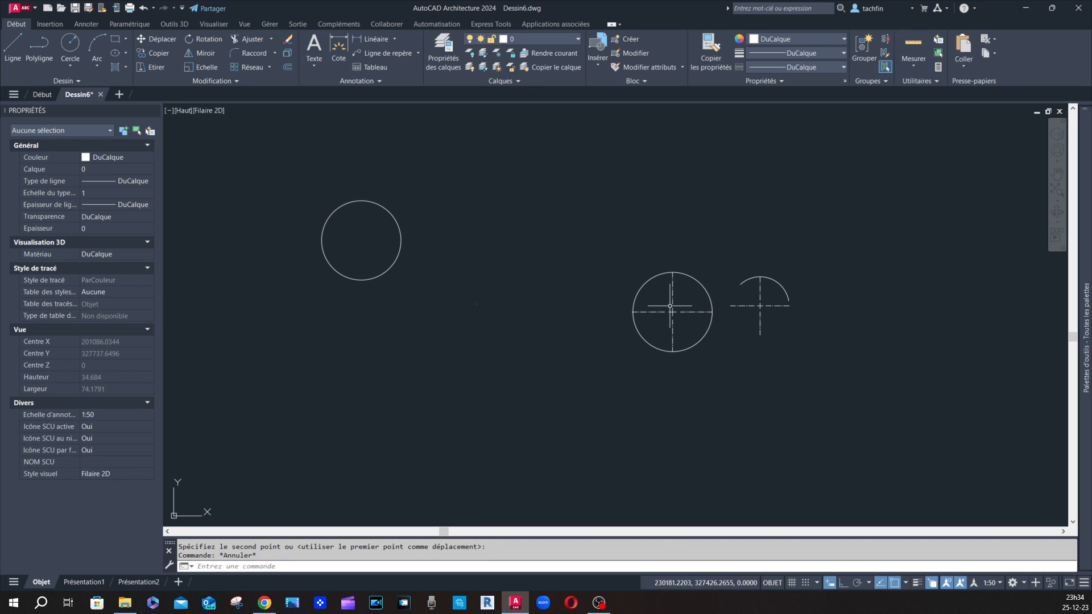
click(672, 306)
key(Escape)
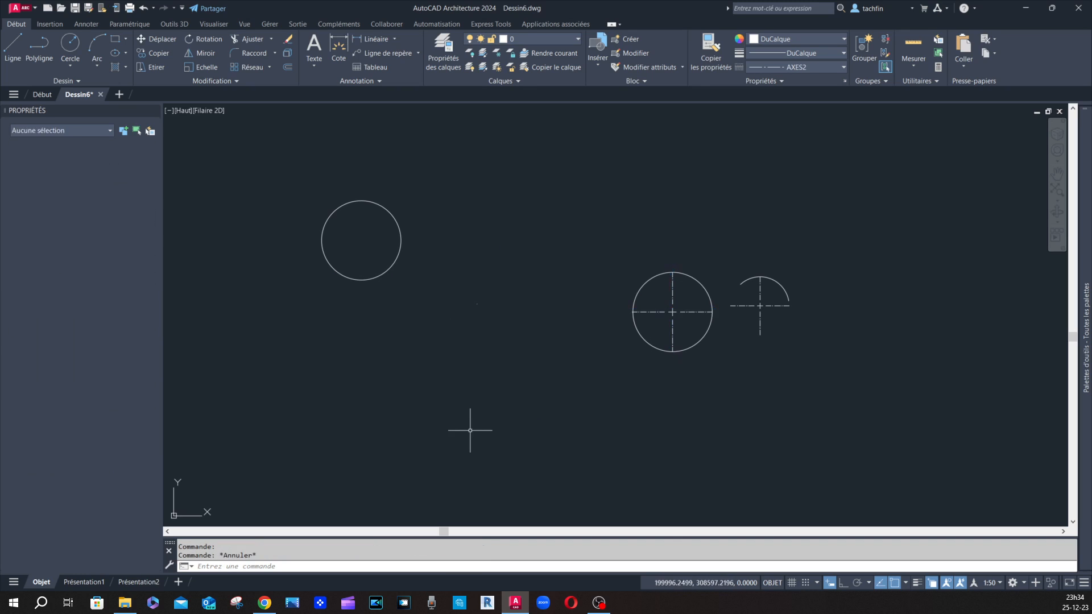
Step: Delete the new circle together with the two lines of its COTCEN center mark
scroll(433, 320, down, 4)
click(465, 256)
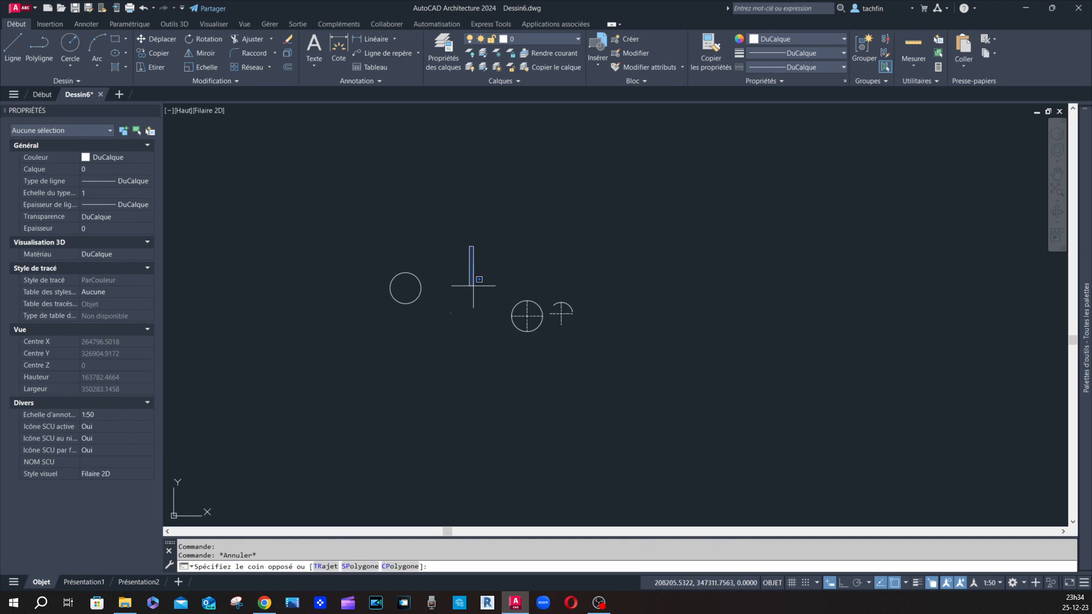
click(289, 358)
key(Delete)
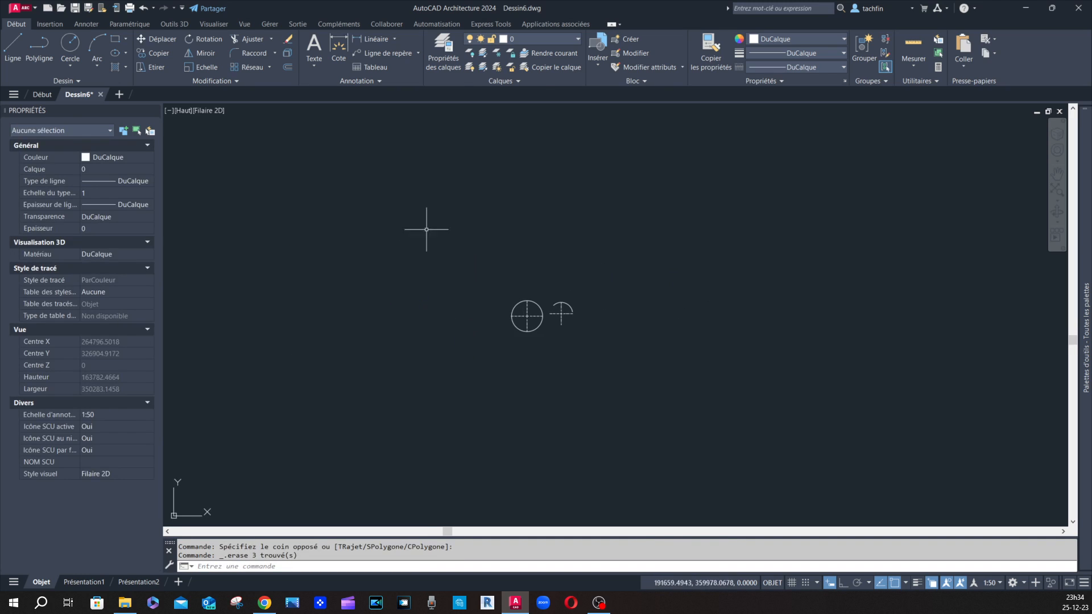
Step: Draw two separate lines diverging to the right of the arc, one rising and a lower one falling about 8290 long
click(87, 28)
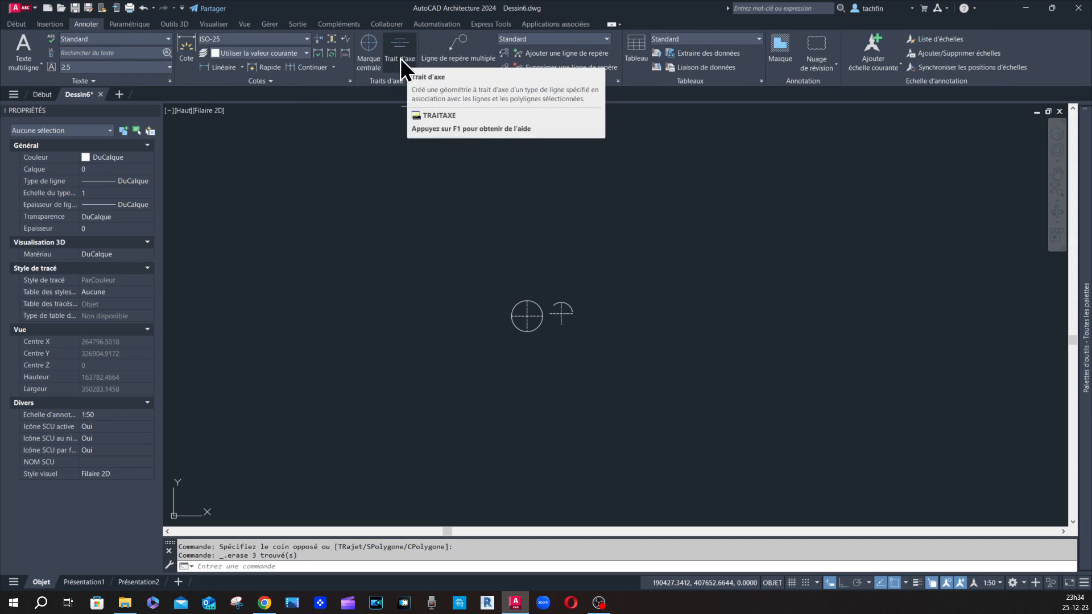
click(17, 25)
click(14, 46)
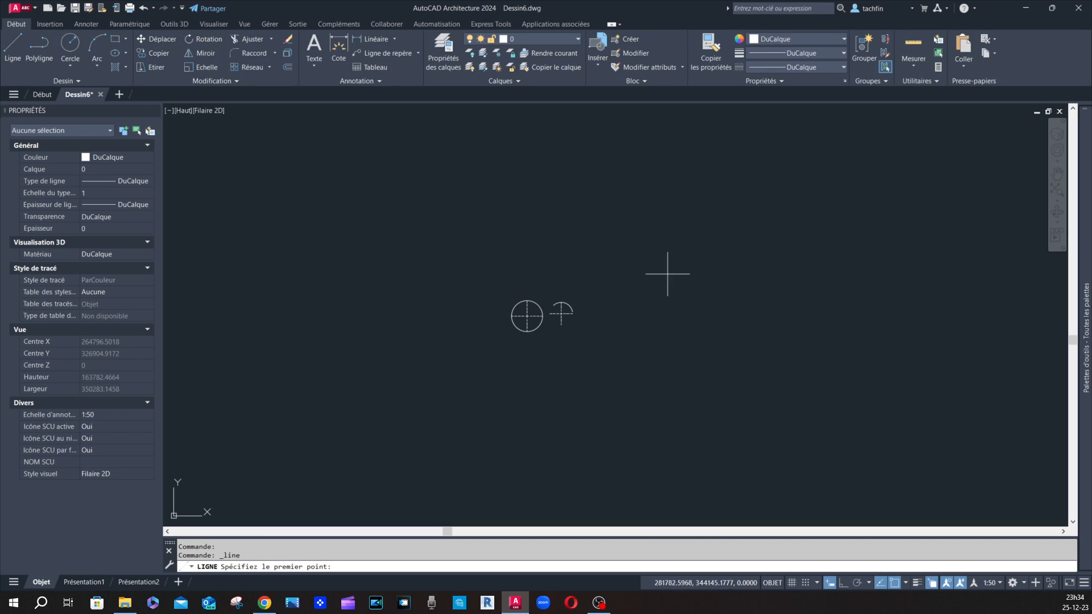
scroll(621, 313, up, 6)
click(501, 289)
click(574, 238)
key(Return)
key(Return)
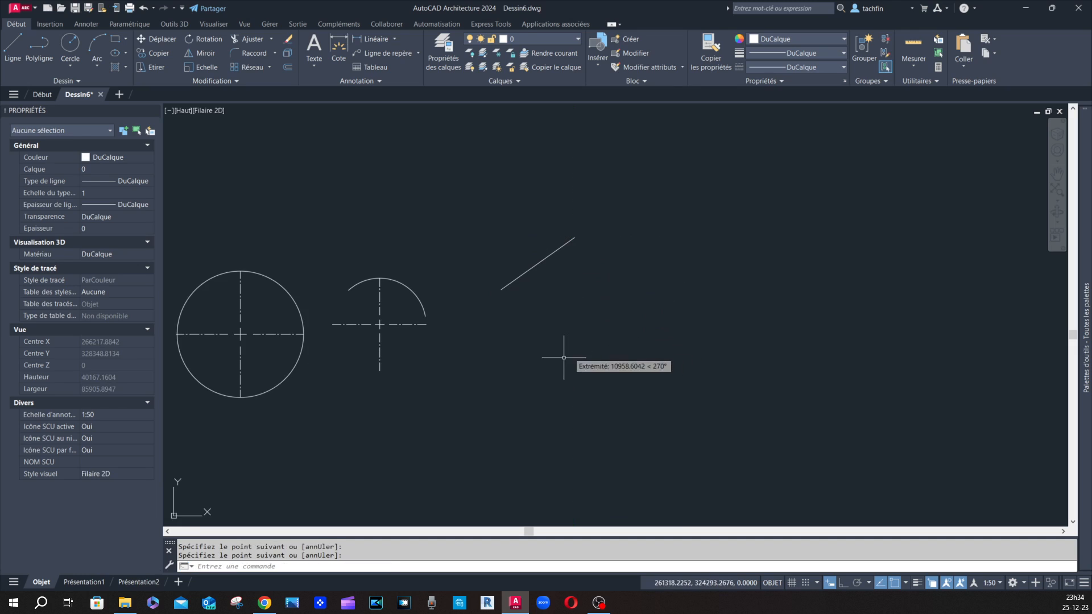
click(505, 314)
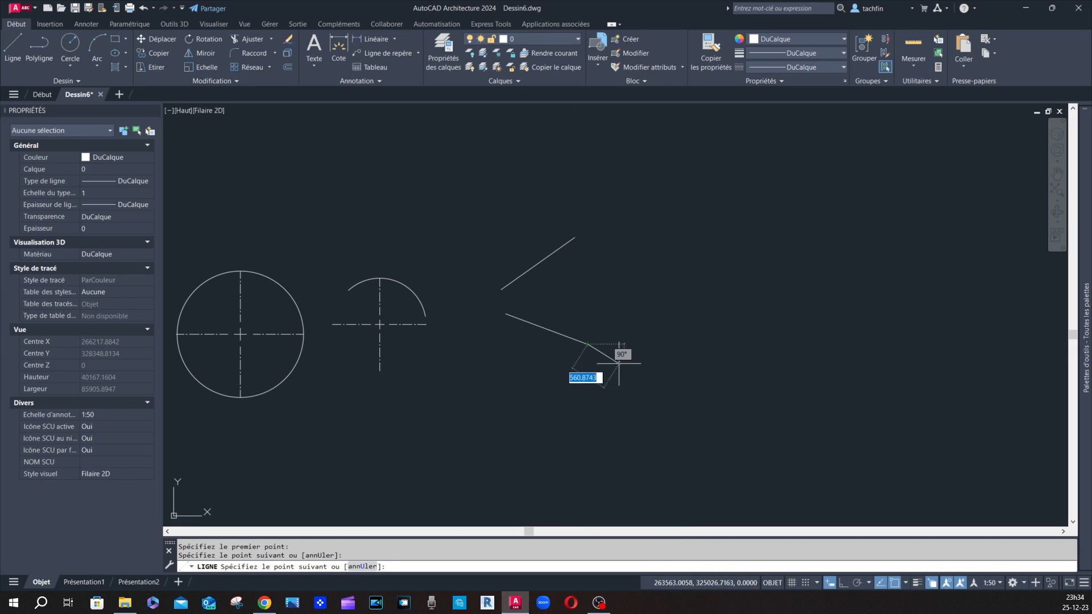
click(587, 344)
key(Return)
Step: Draw two diagonal lines crossing each other in an X, to the right of the diverging pair
key(Return)
click(707, 249)
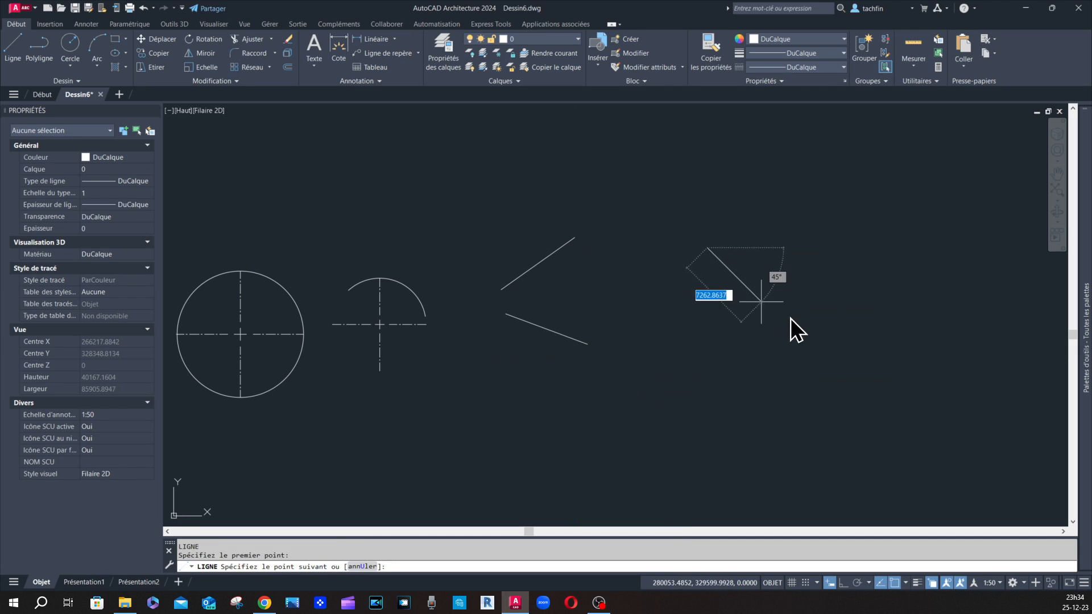
click(804, 321)
key(Return)
key(Return)
click(798, 238)
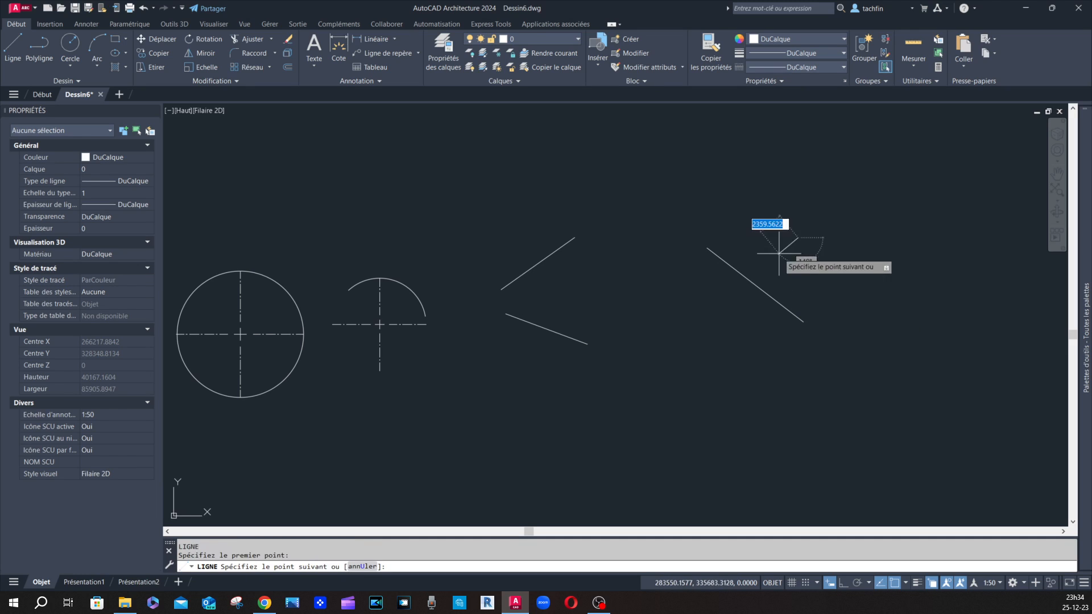
click(714, 320)
key(Return)
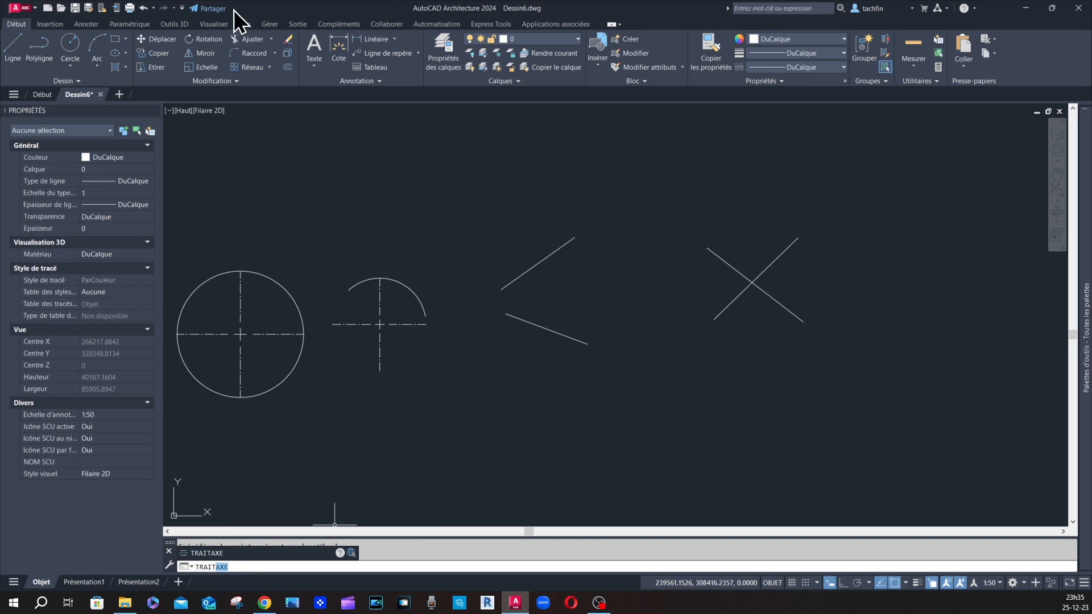
Step: Create a center line with TRAITAXE between the two diverging lines
click(84, 24)
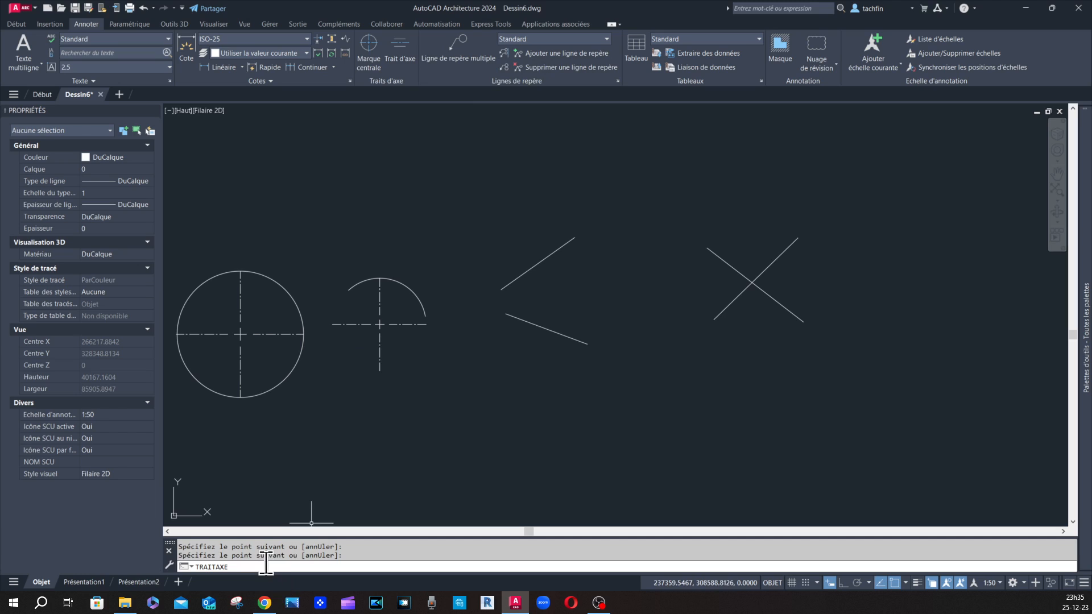
key(Return)
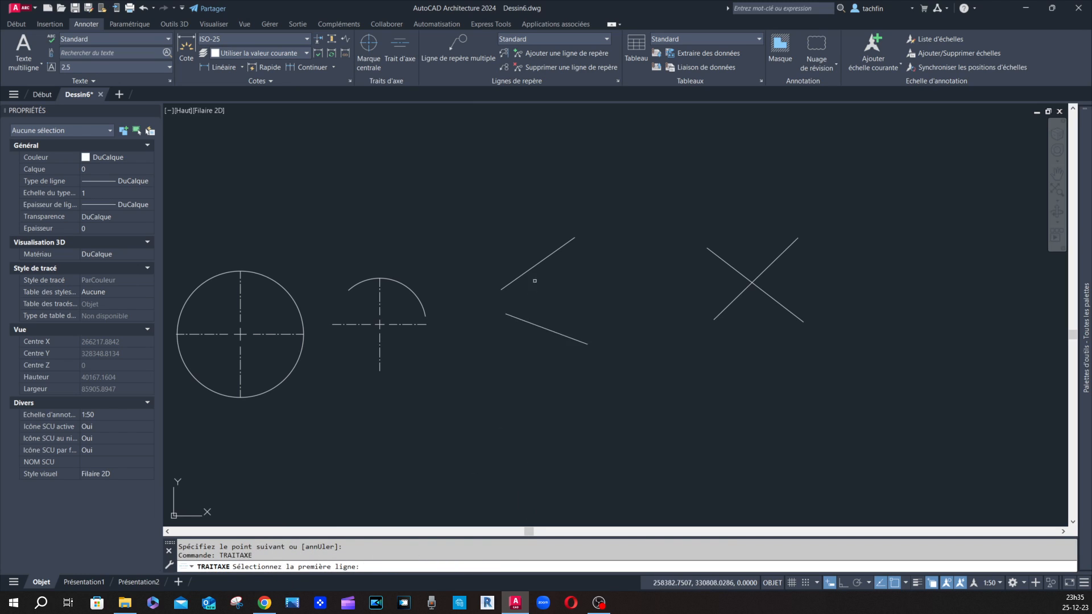
click(541, 264)
click(540, 327)
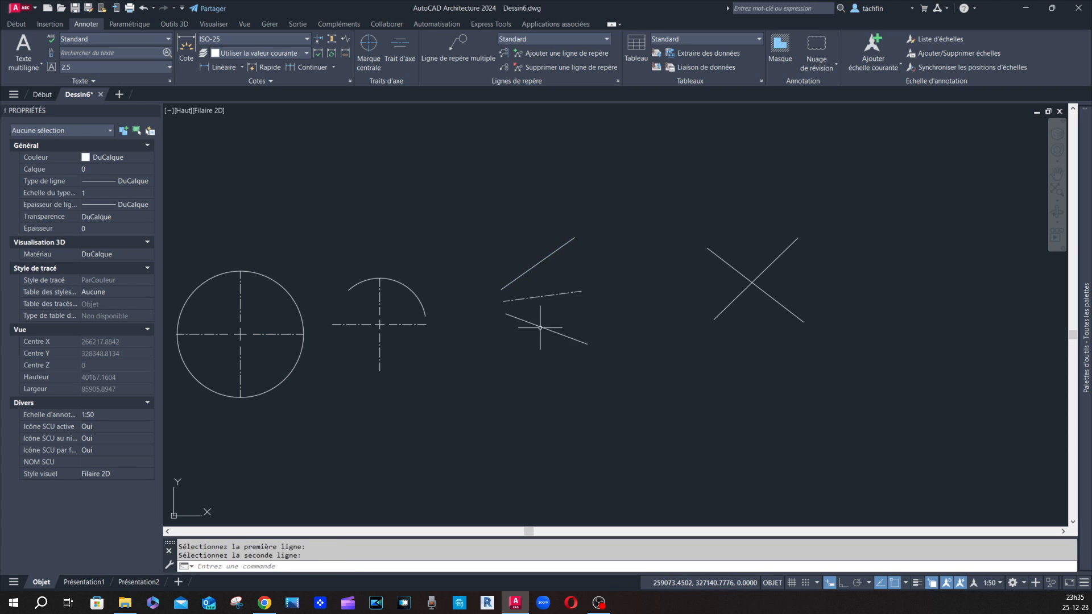
Step: Examine the new center line's properties, including its line type and associativity, and compare them with the circle's
click(548, 295)
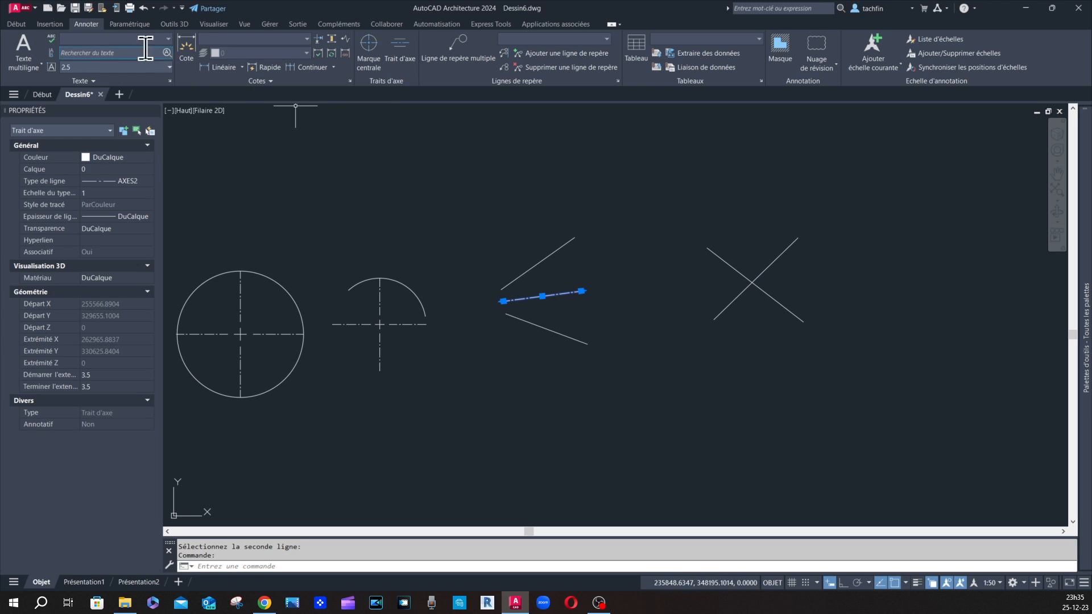
click(17, 24)
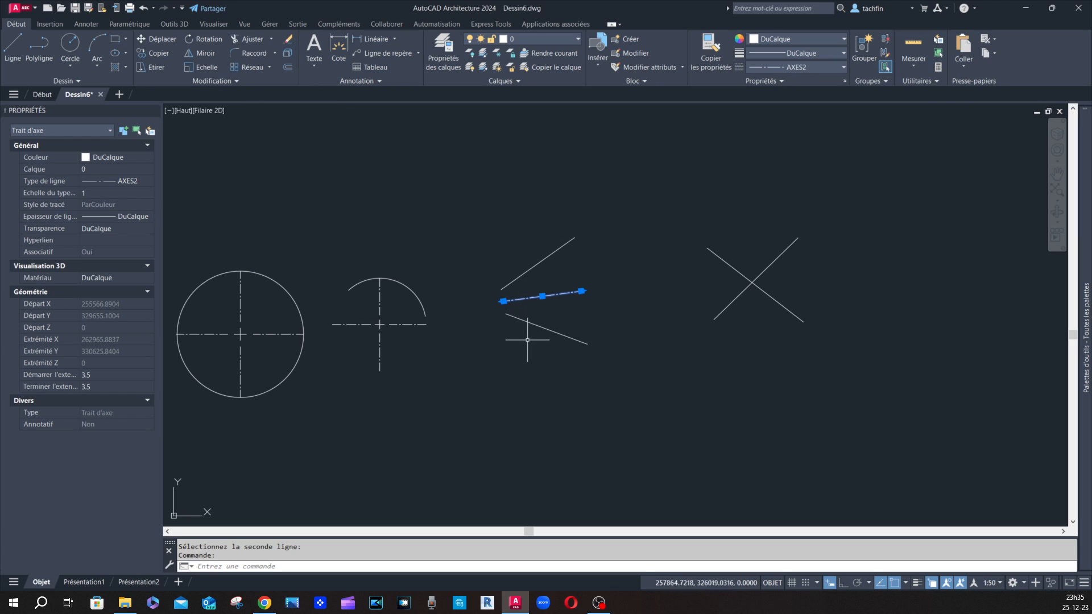
key(Escape)
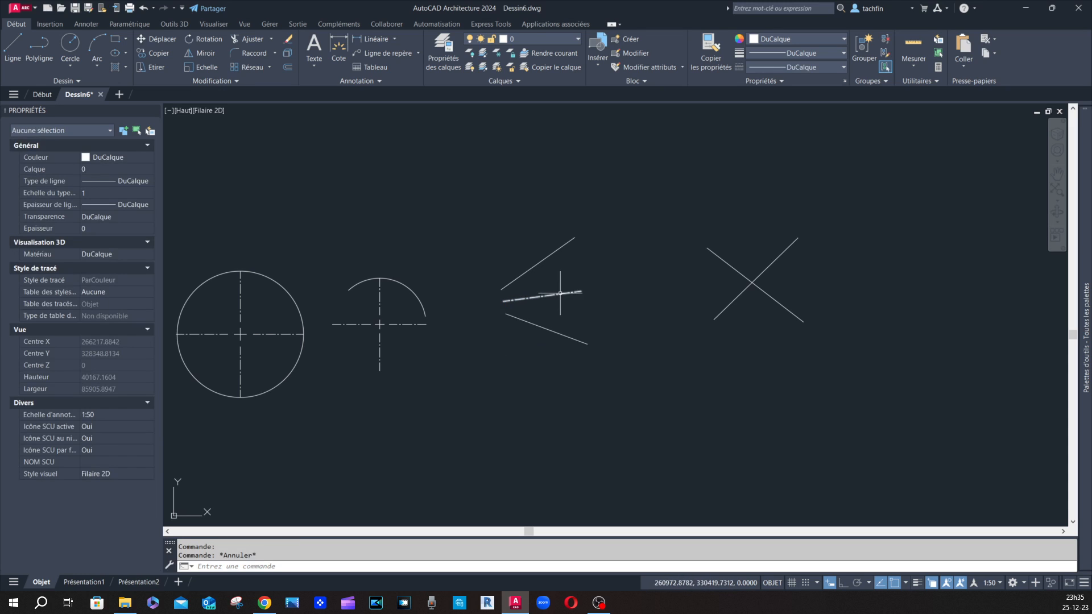
click(560, 293)
key(Escape)
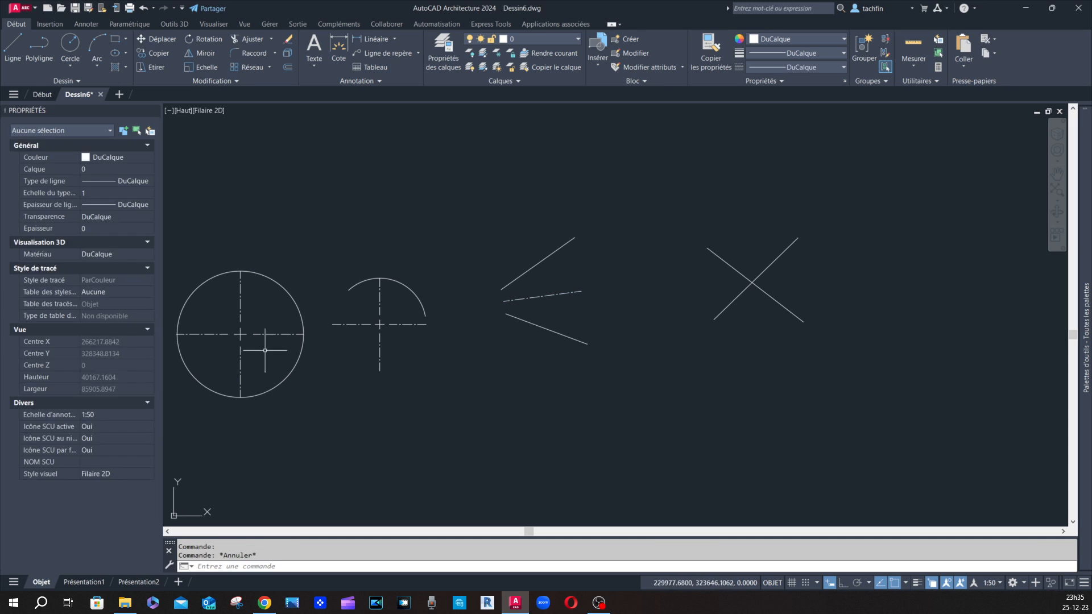
click(89, 25)
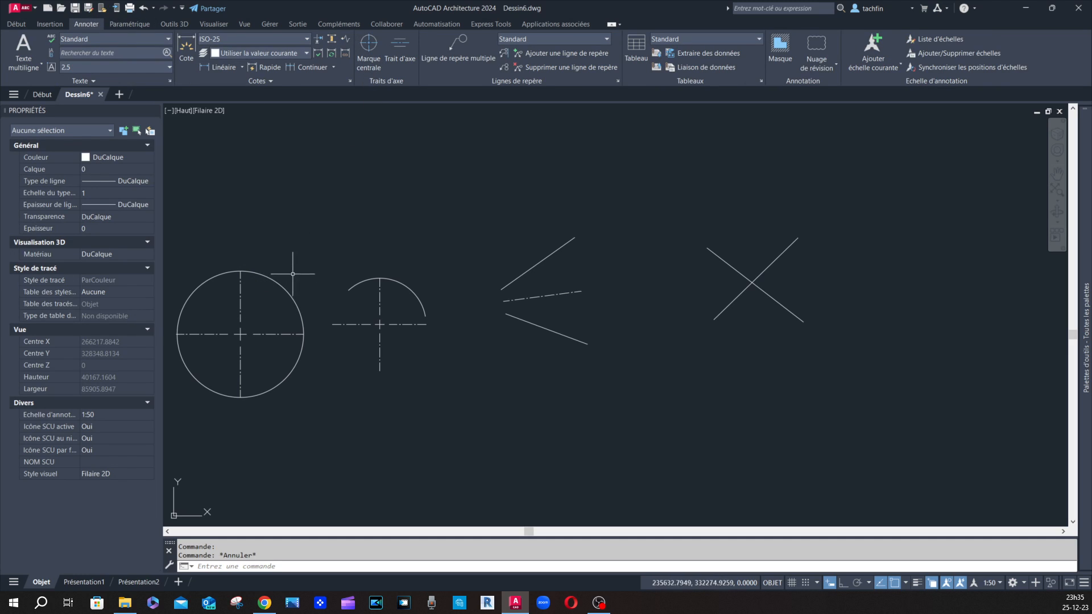
click(284, 289)
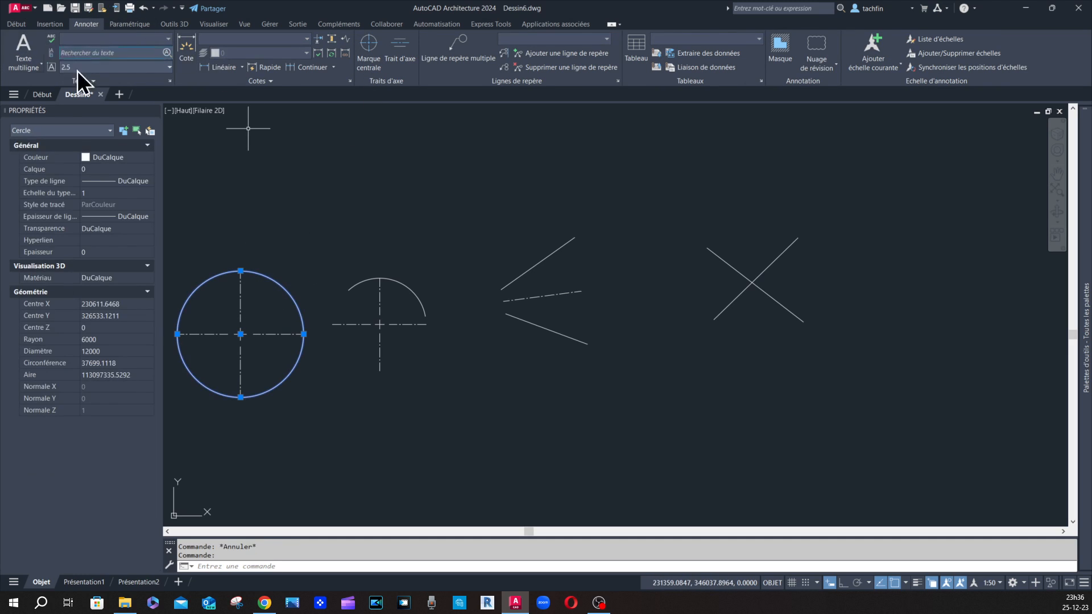
key(Escape)
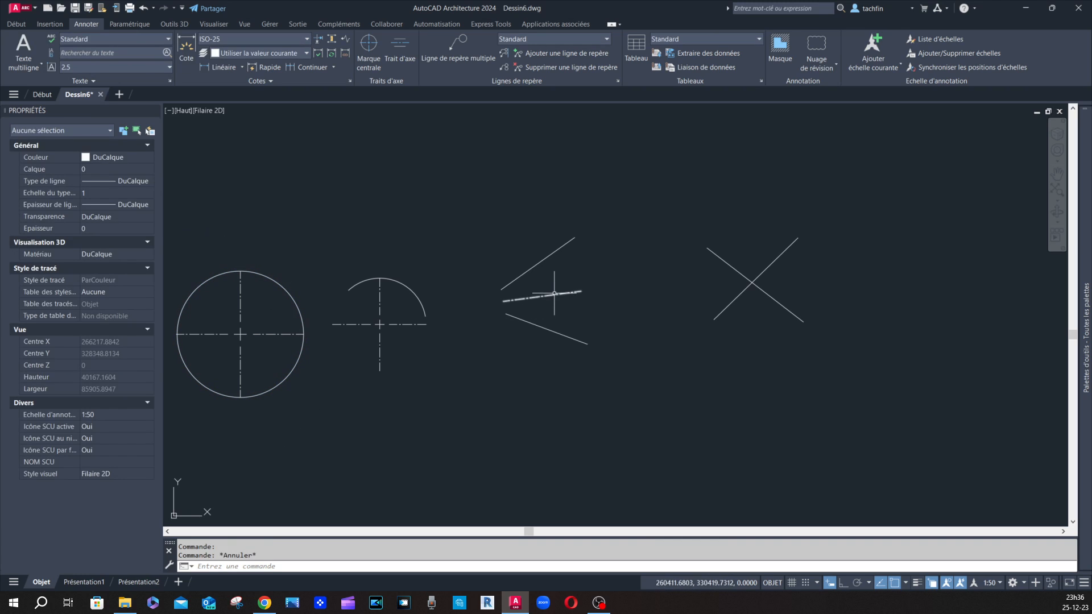
click(559, 294)
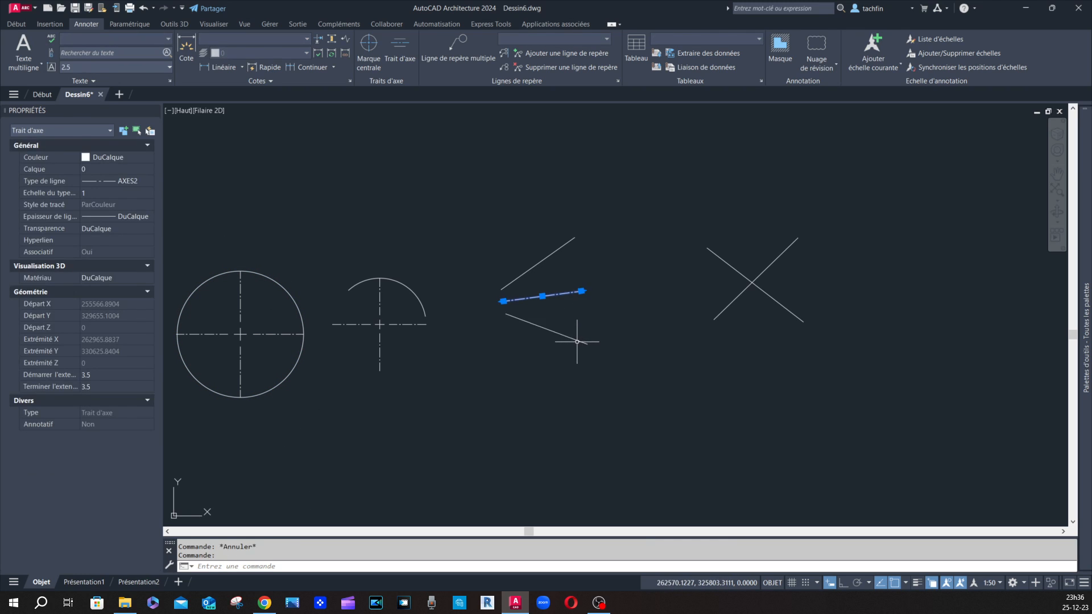
key(Escape)
Step: Stretch the right ends of both diverging lines downward, making the lower line about 16000 long, to test the center line's associativity
click(580, 341)
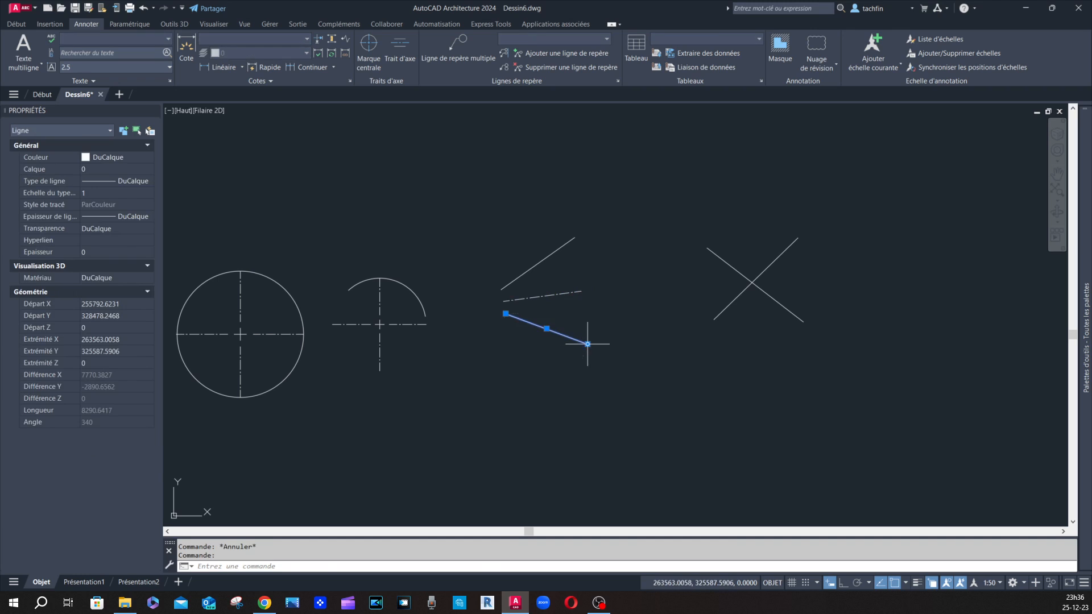
click(587, 345)
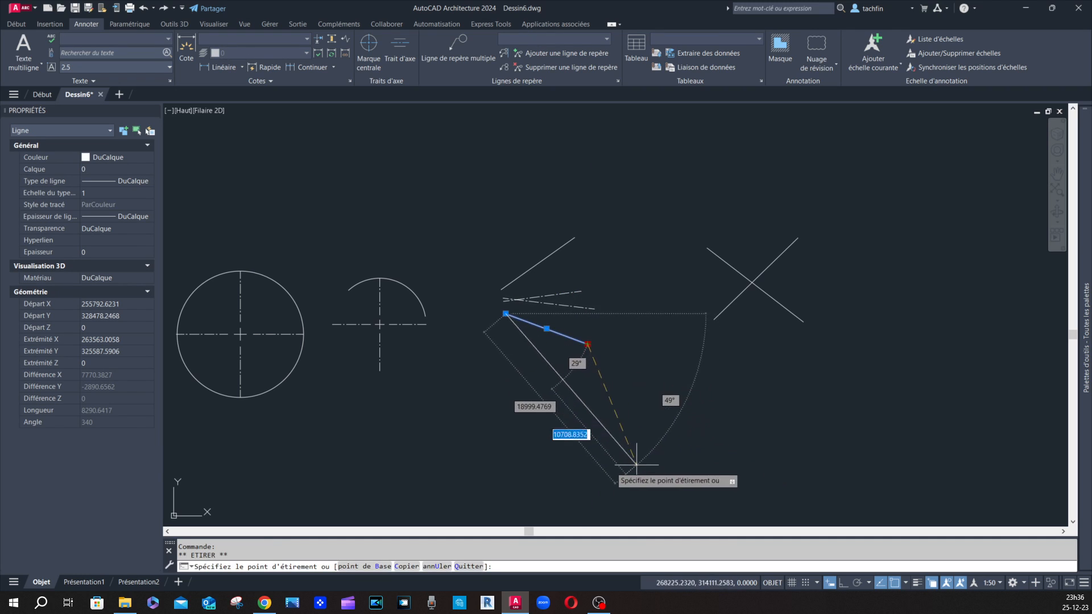
click(570, 469)
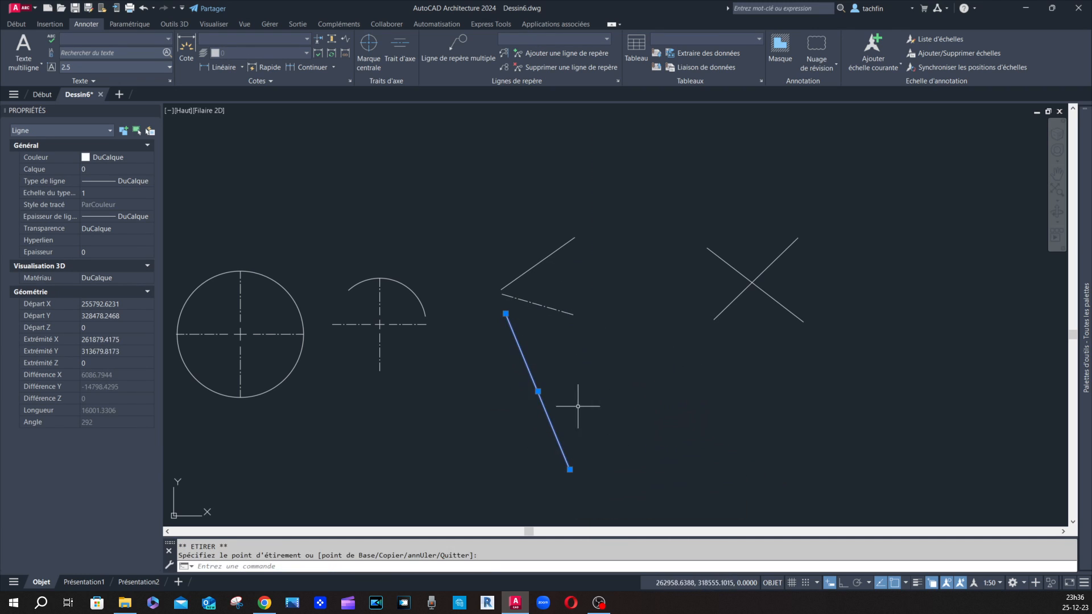
click(565, 244)
click(575, 238)
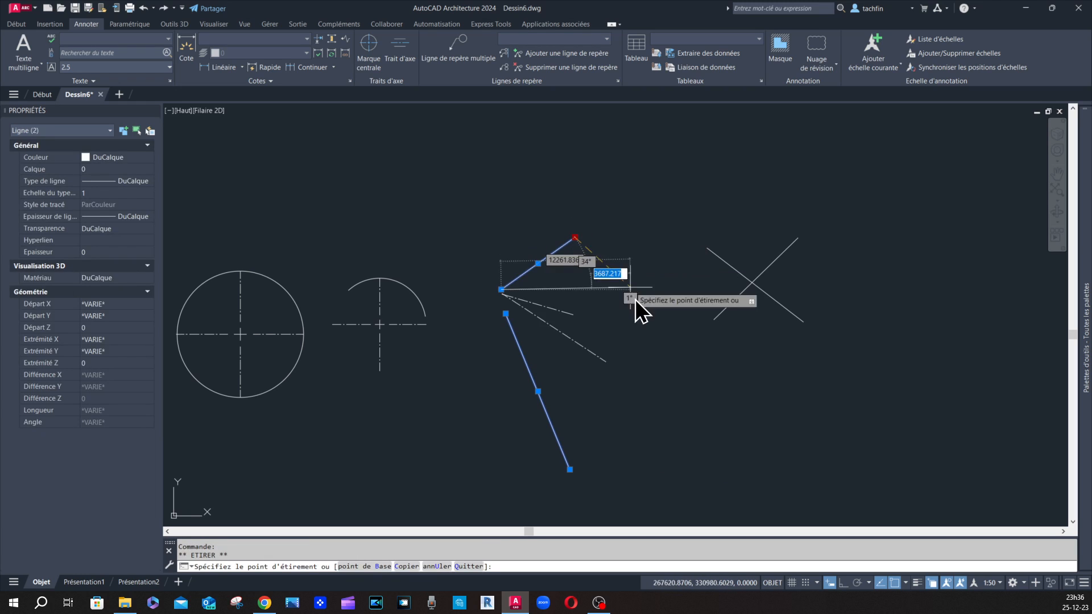
click(686, 403)
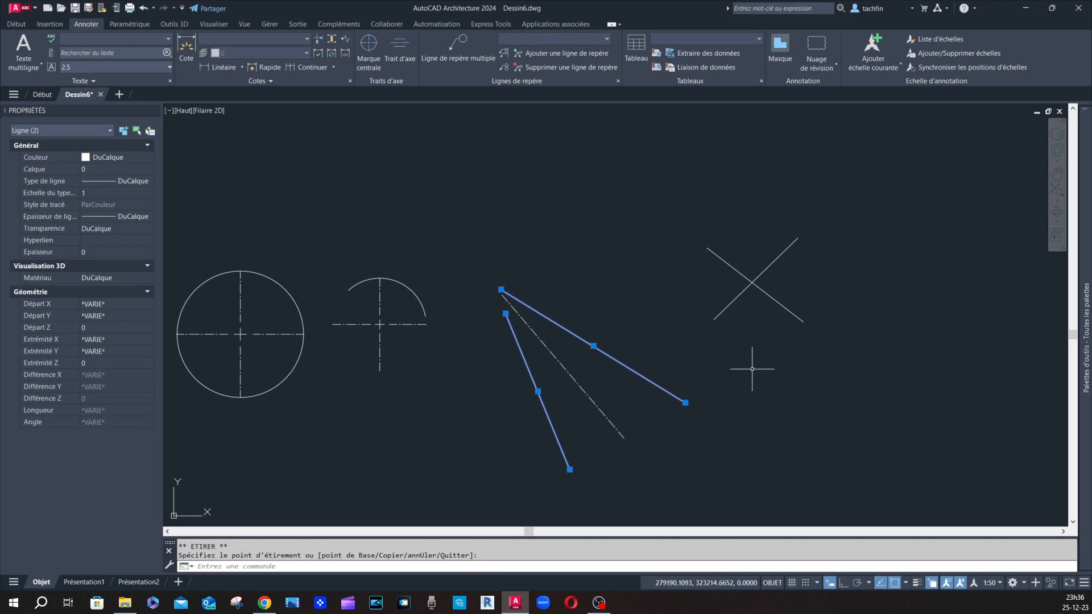
key(Escape)
Step: Create a center line between the two crossing lines
click(401, 59)
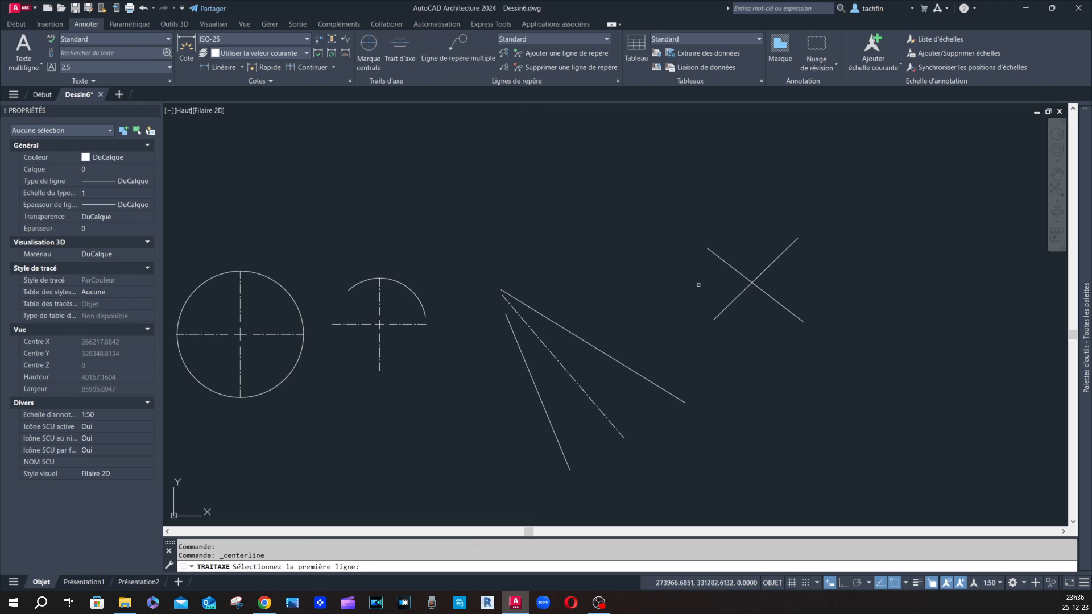
click(736, 273)
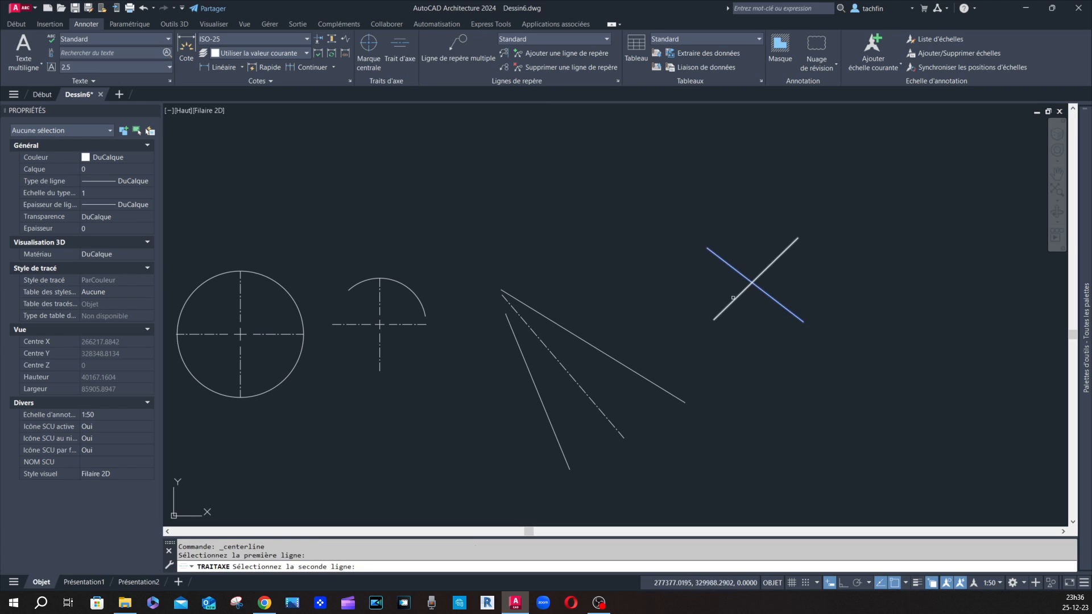
click(732, 301)
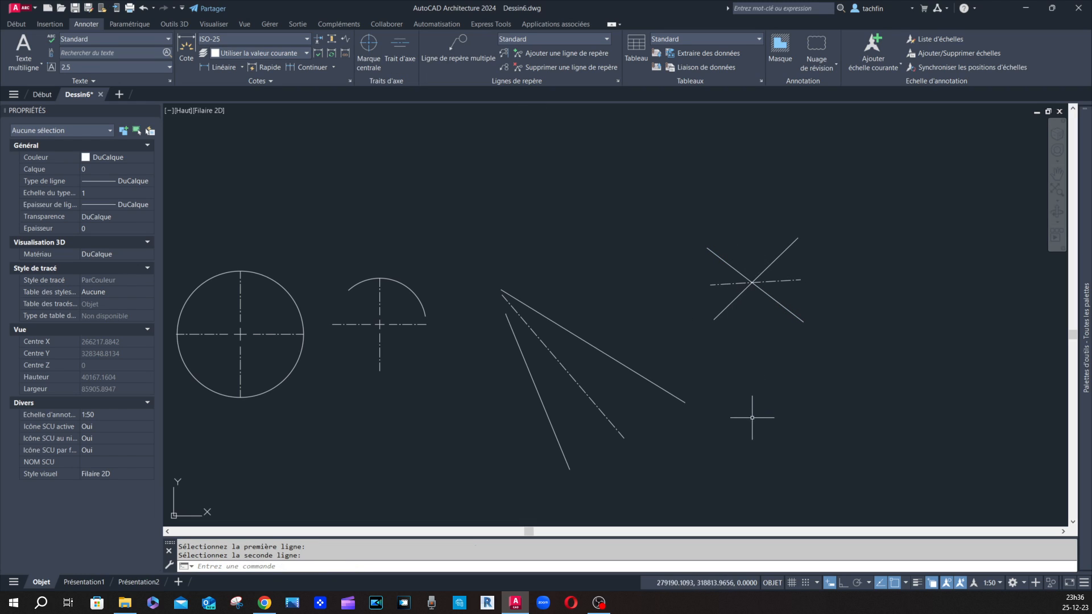
Step: Stretch the upper-left end of the crossing line up and to the right, to about 12219 long, to test its center line
click(709, 249)
click(707, 247)
click(734, 215)
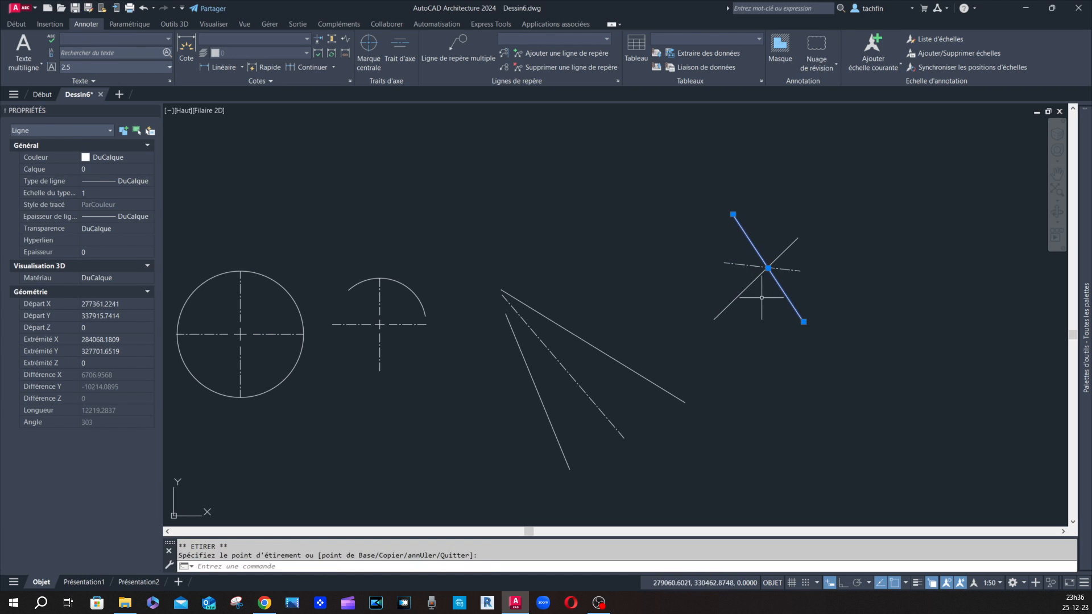
key(Escape)
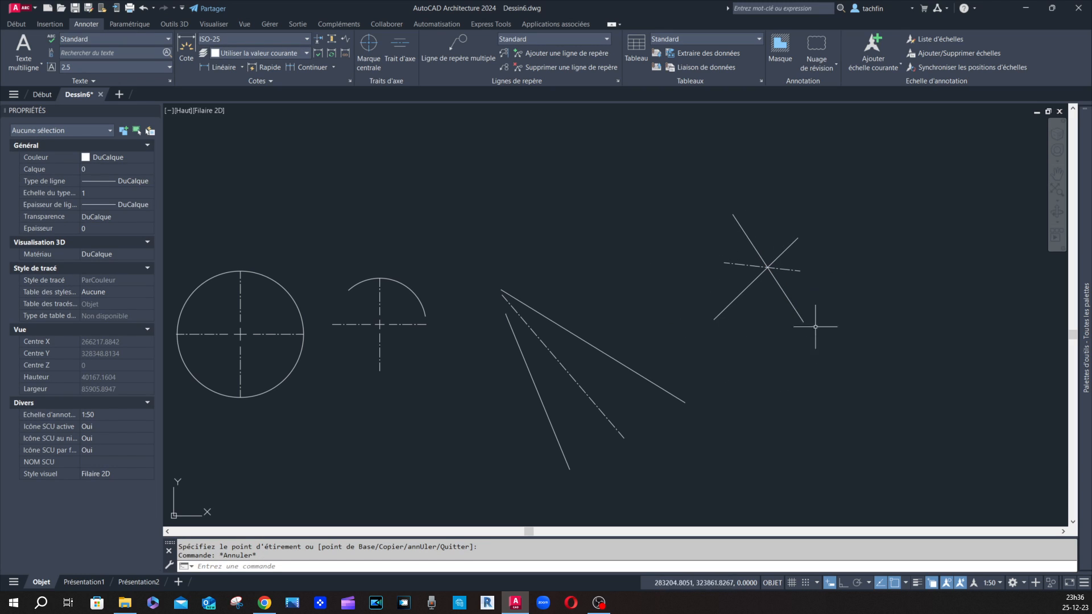
Step: Draw a rectangle 300 wide and 450 high in the empty area below and left of the circle
scroll(693, 217, down, 5)
scroll(668, 233, up, 2)
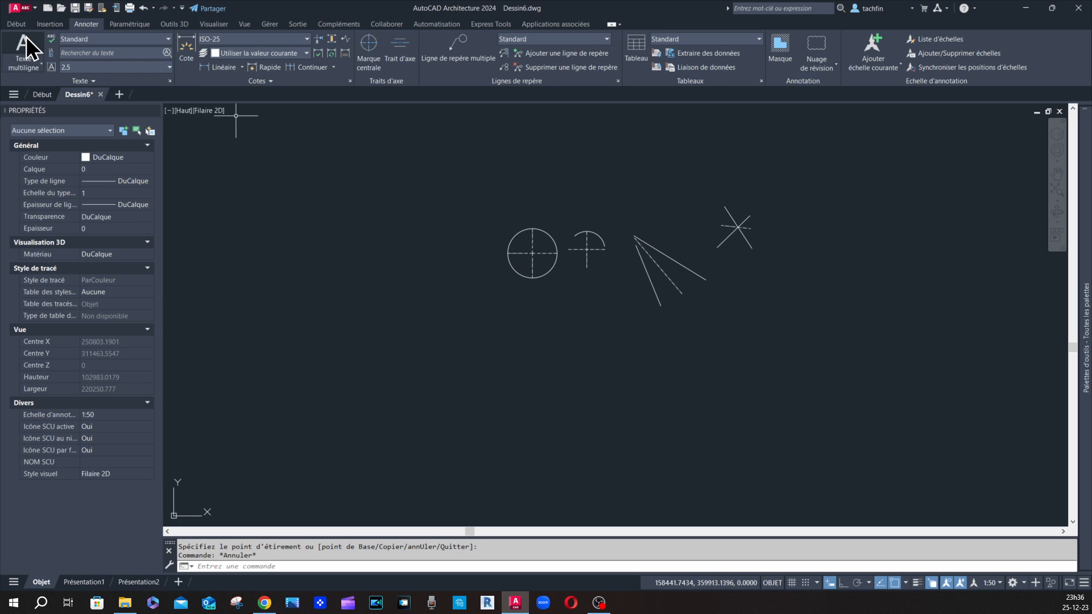
click(17, 25)
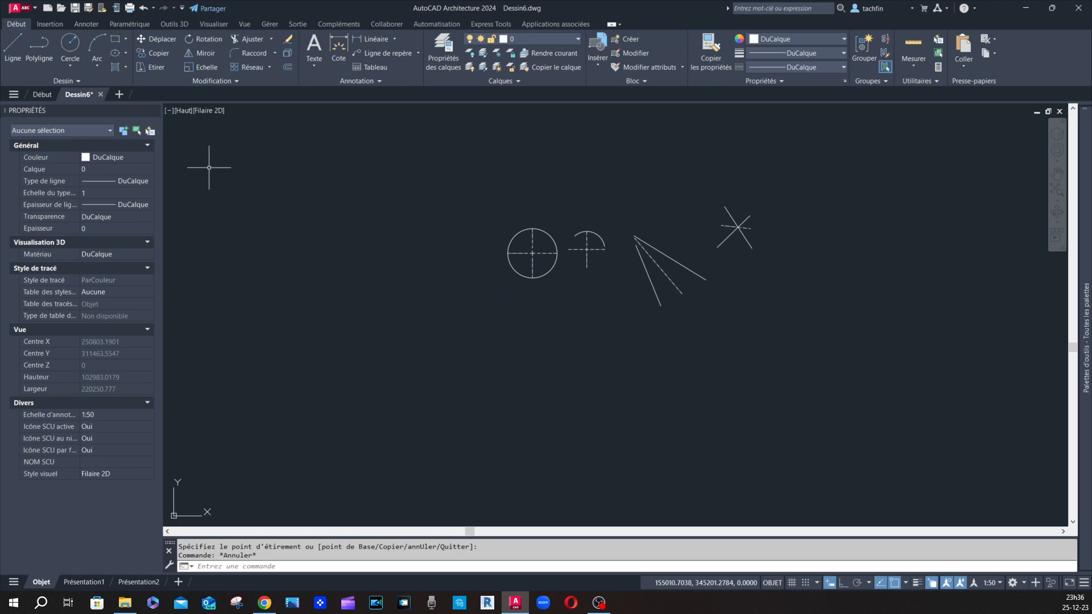
click(118, 42)
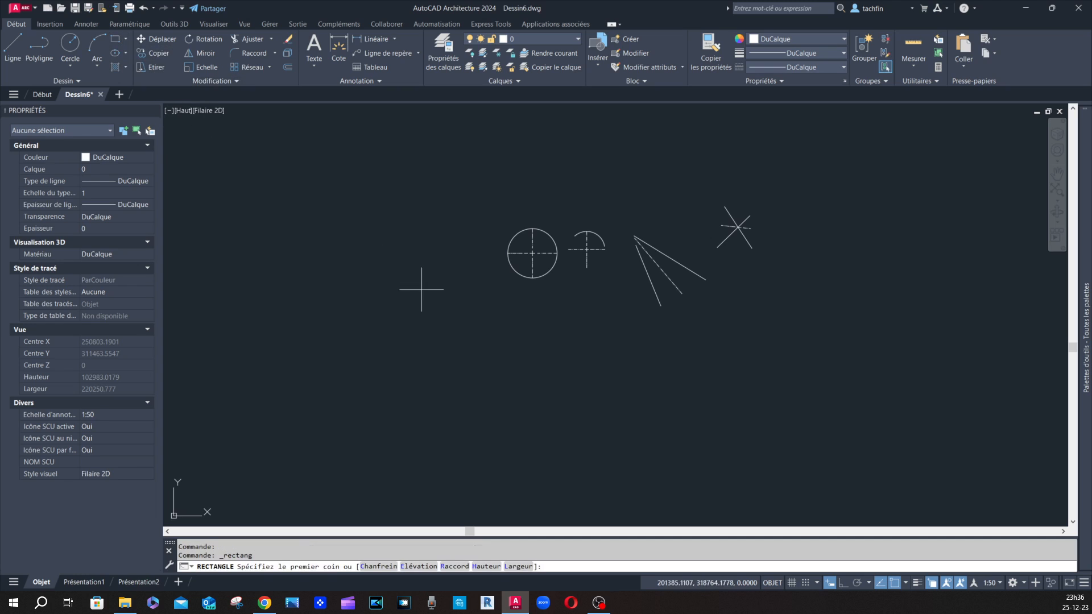
scroll(538, 334, up, 4)
click(455, 305)
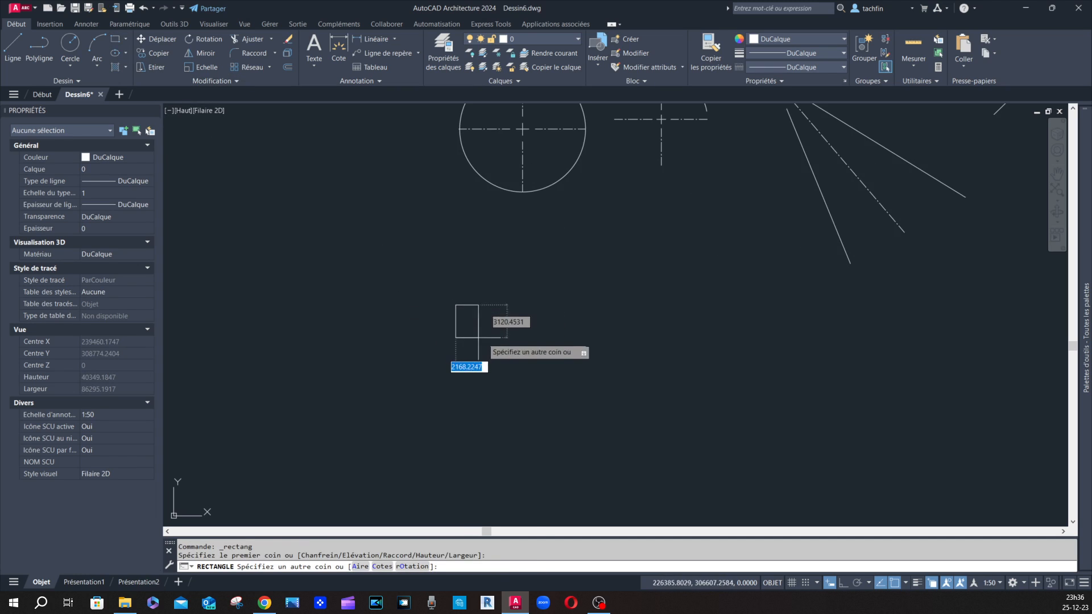
scroll(468, 324, up, 2)
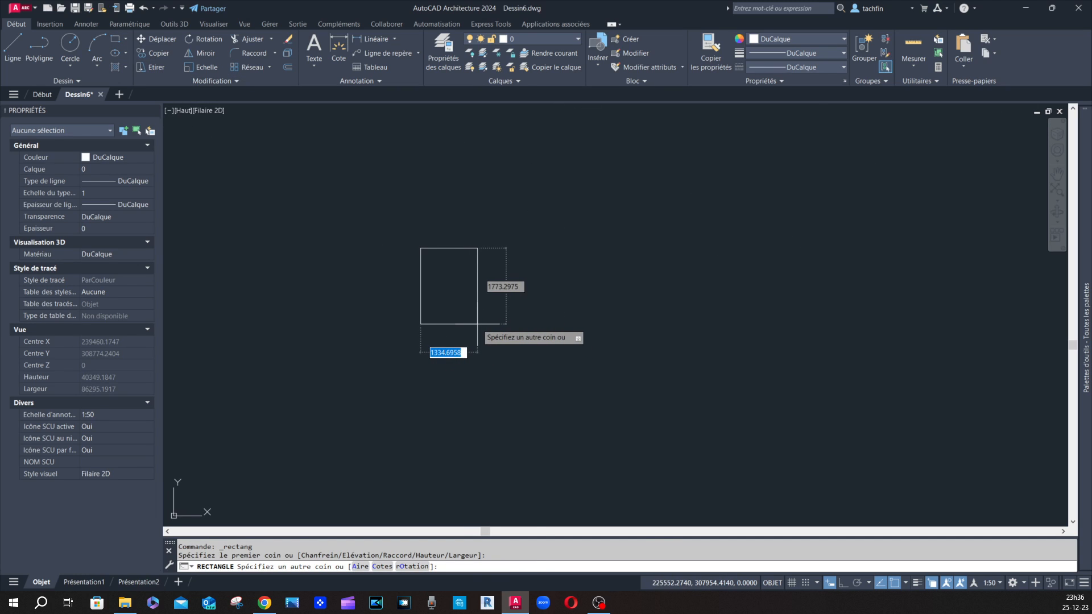
text(300)
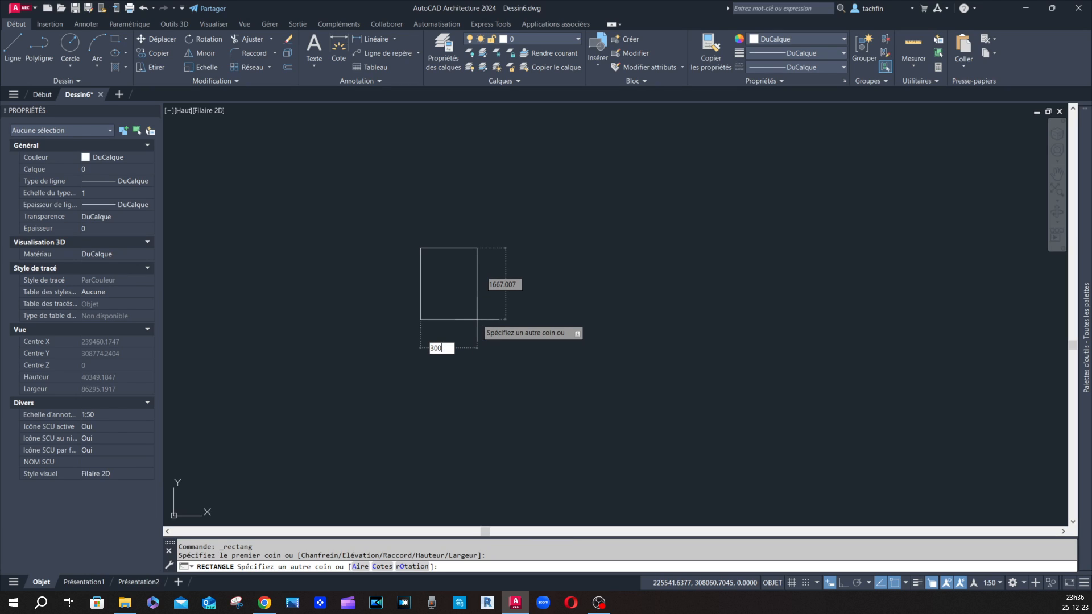
key(Tab)
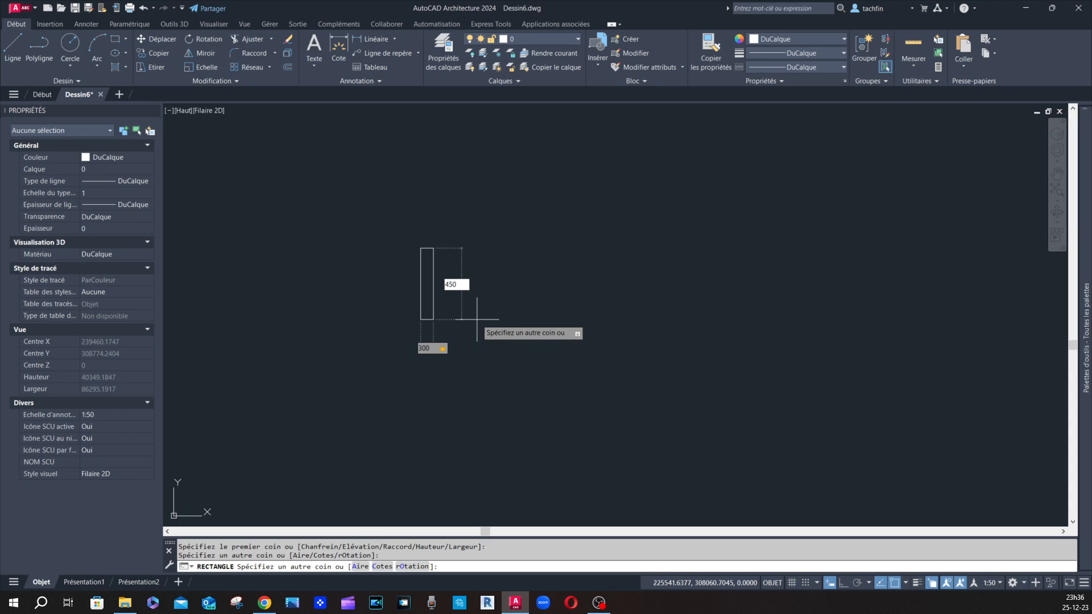
key(Return)
Step: Create a vertical center line between the rectangle's left and right sides and check its properties
scroll(476, 317, down, 4)
scroll(438, 224, up, 5)
scroll(460, 243, down, 8)
scroll(434, 239, down, 8)
scroll(442, 232, up, 8)
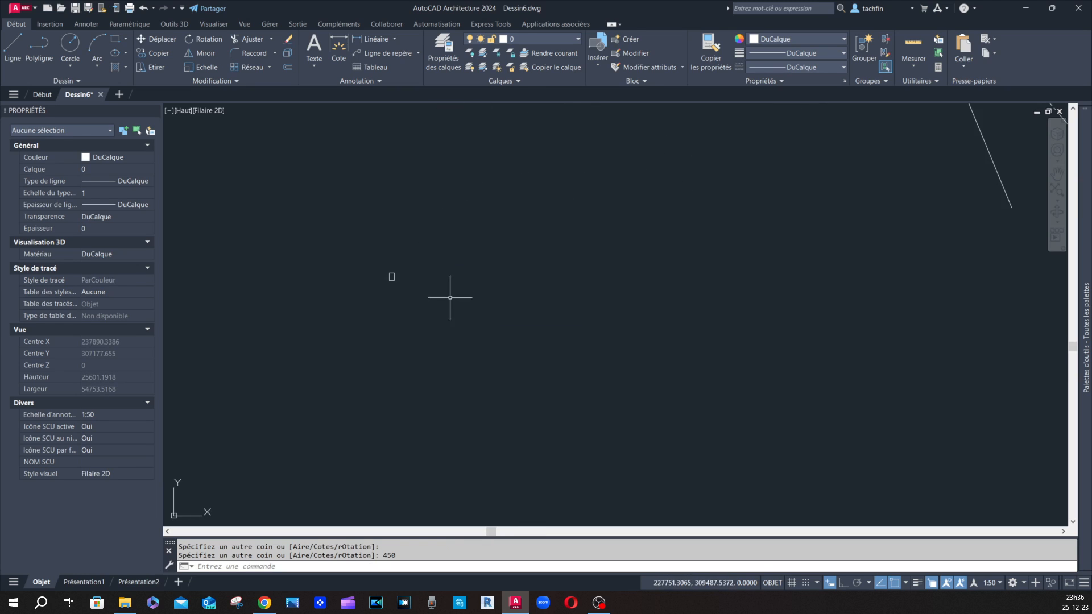
scroll(392, 279, up, 8)
scroll(396, 250, down, 2)
scroll(393, 250, up, 3)
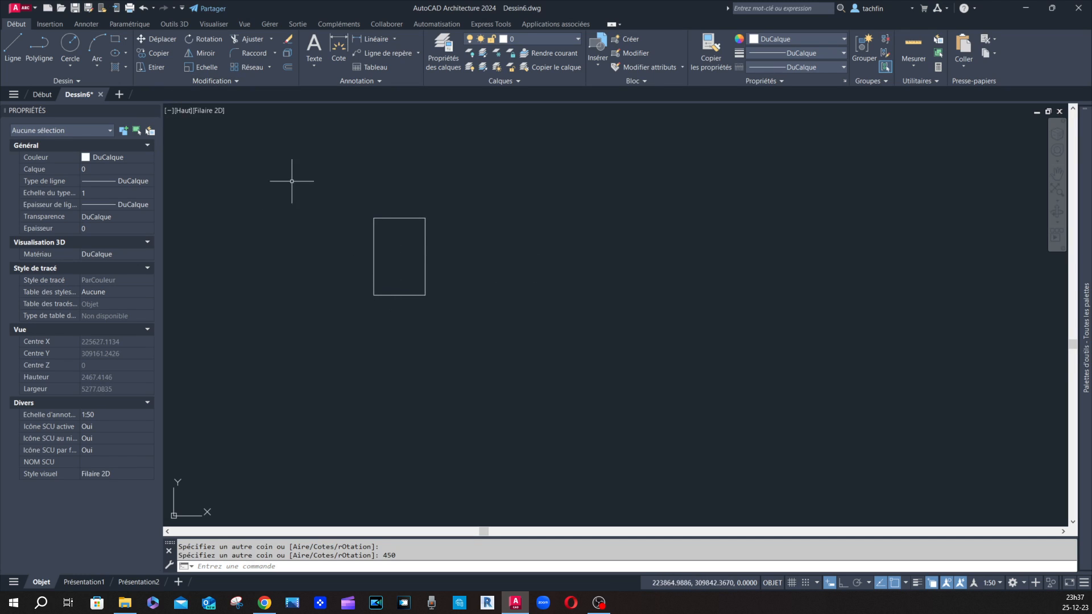
click(87, 25)
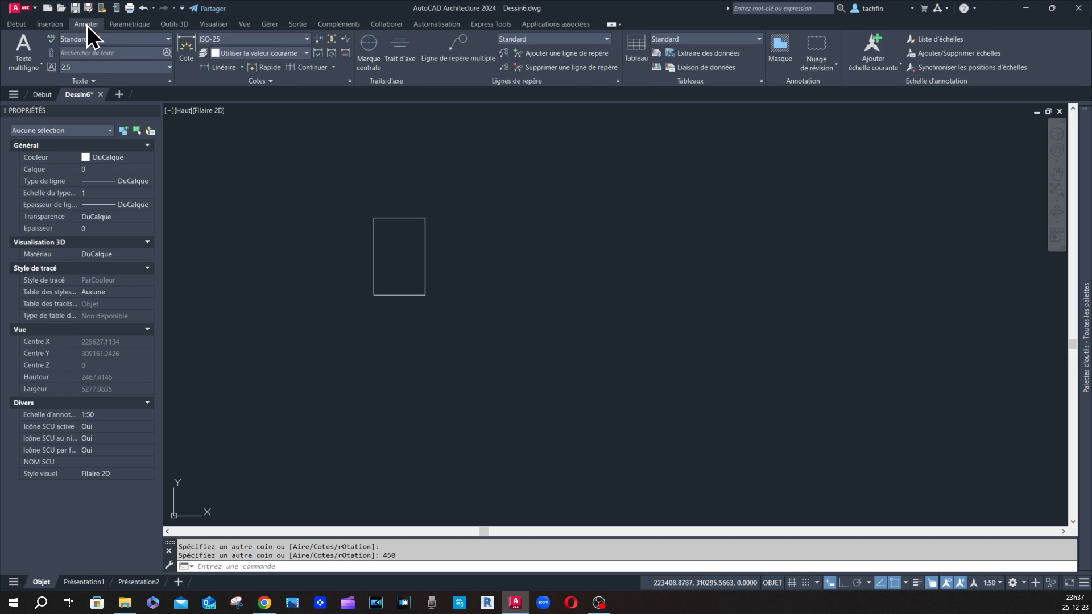
click(400, 48)
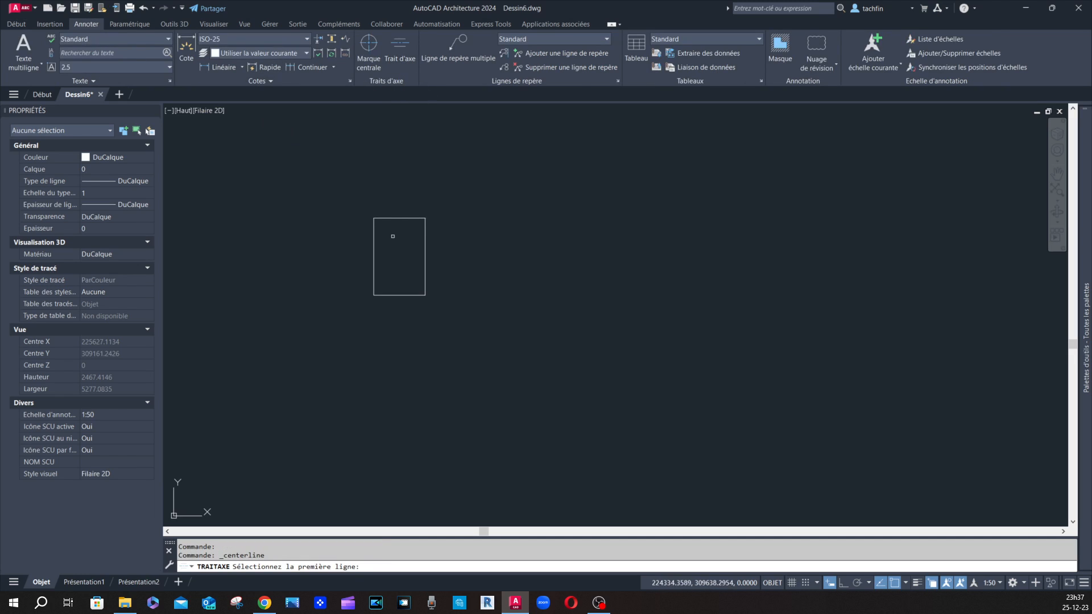
click(374, 263)
click(426, 261)
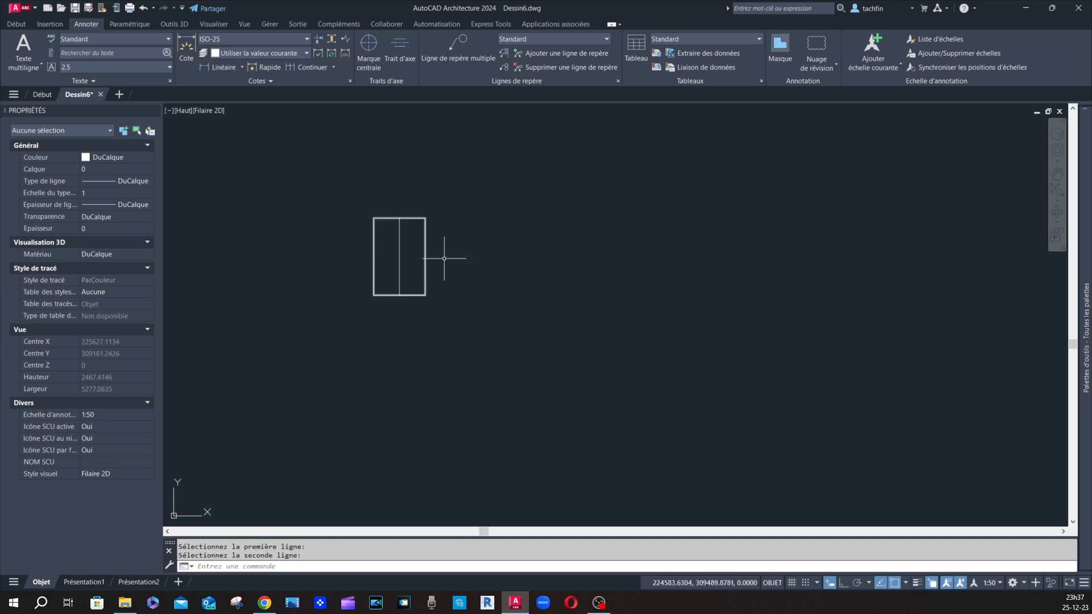
click(400, 240)
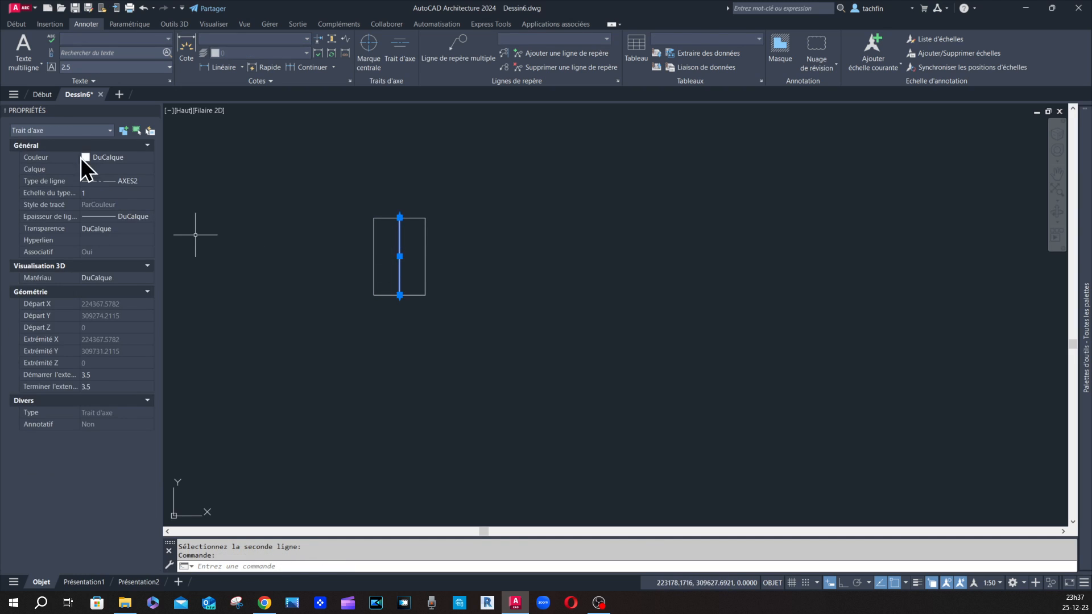
key(Escape)
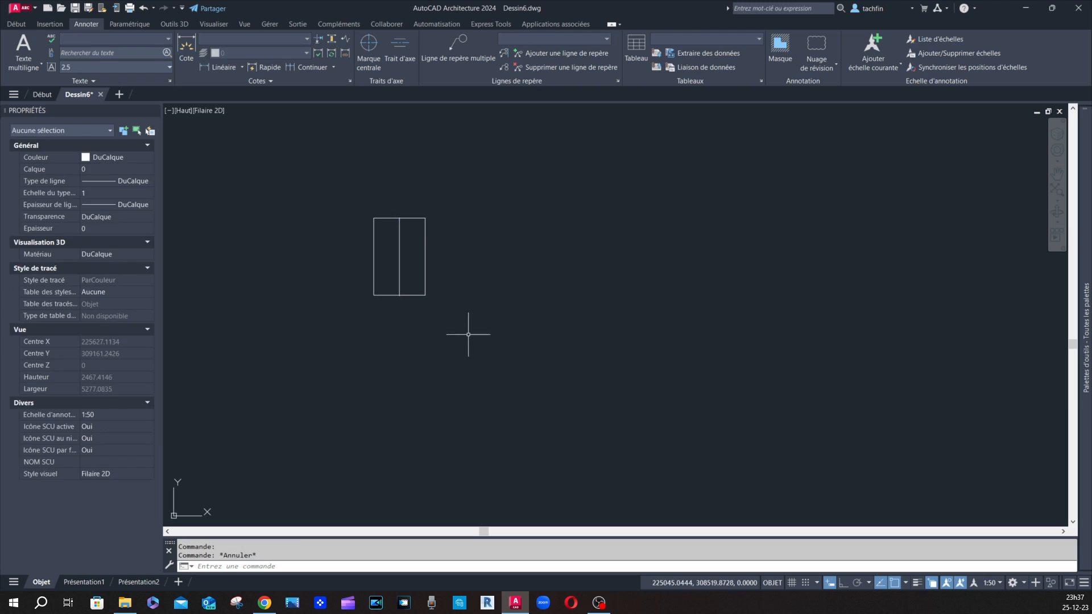
Step: Create a horizontal center line between the rectangle's bottom and top sides
click(401, 51)
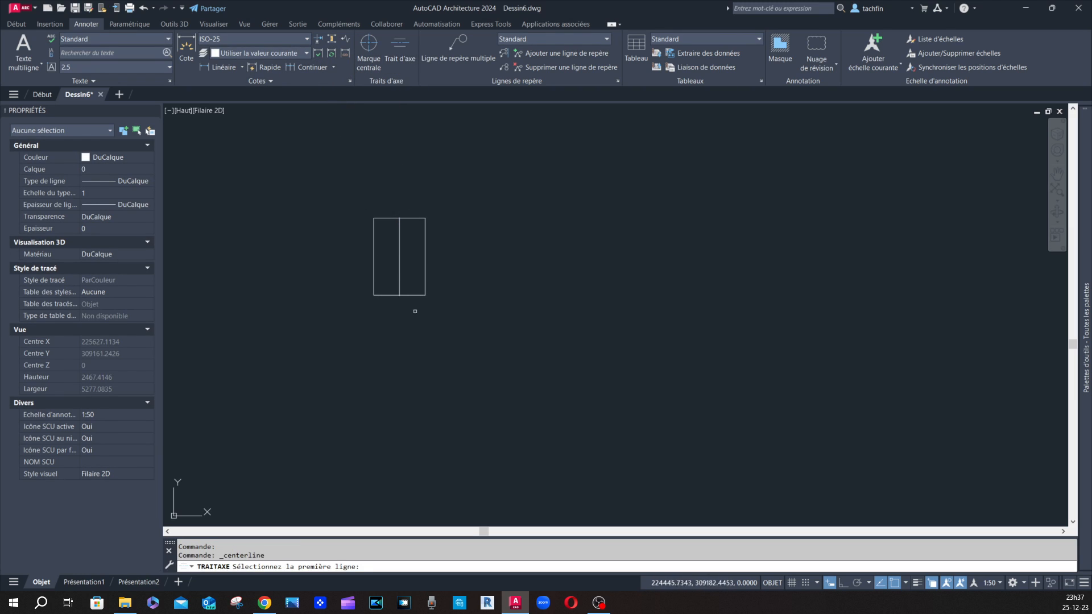
click(417, 295)
click(413, 218)
scroll(378, 215, down, 3)
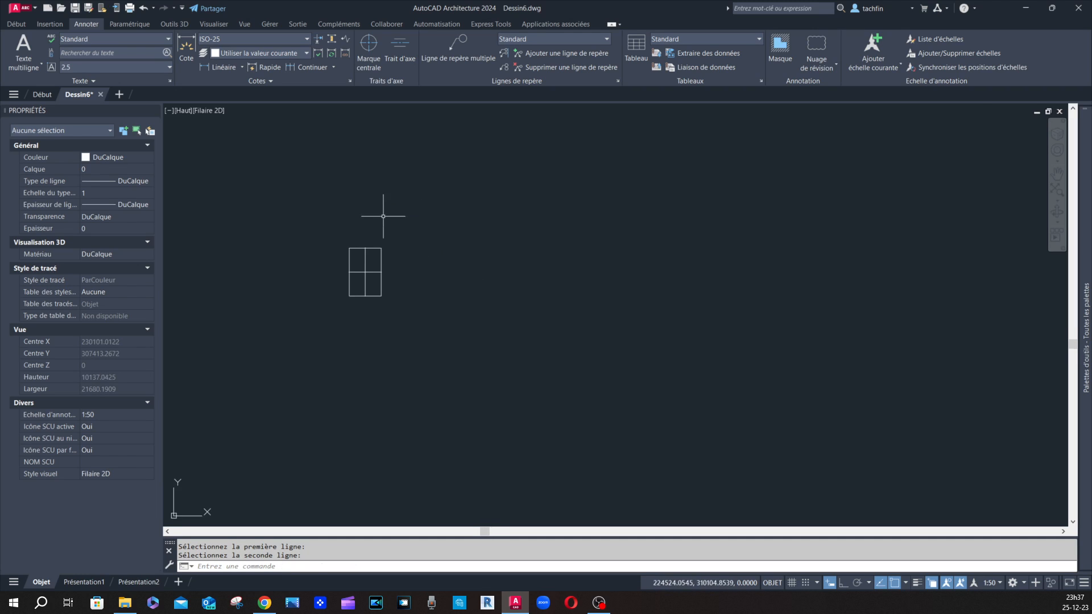
Step: Extend the right end of the rectangle's horizontal center line about 54424 beyond the right side
click(375, 272)
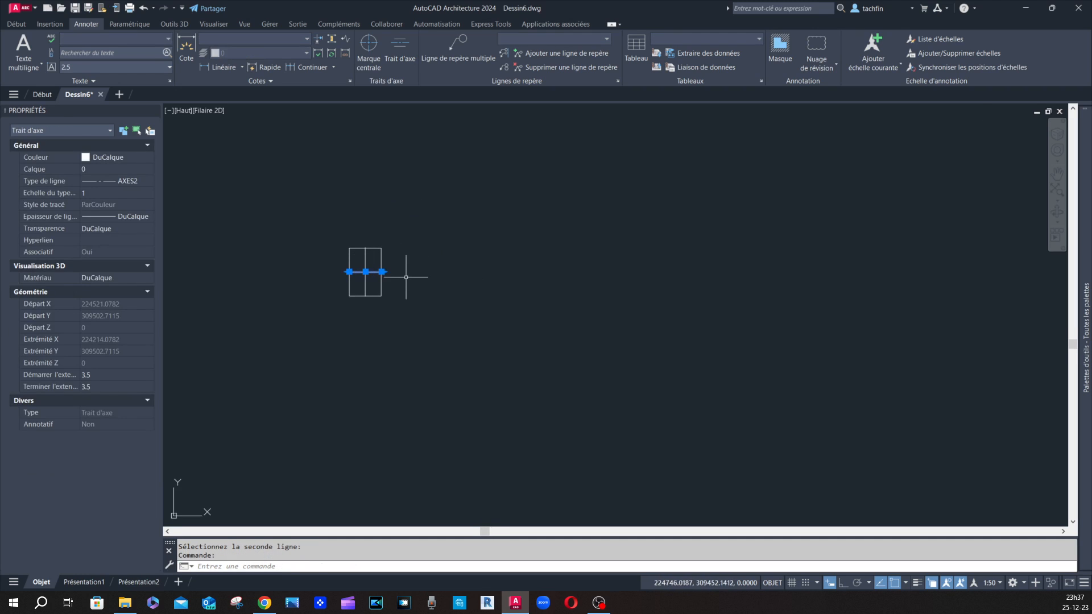
scroll(378, 274, up, 5)
click(372, 269)
scroll(366, 263, down, 5)
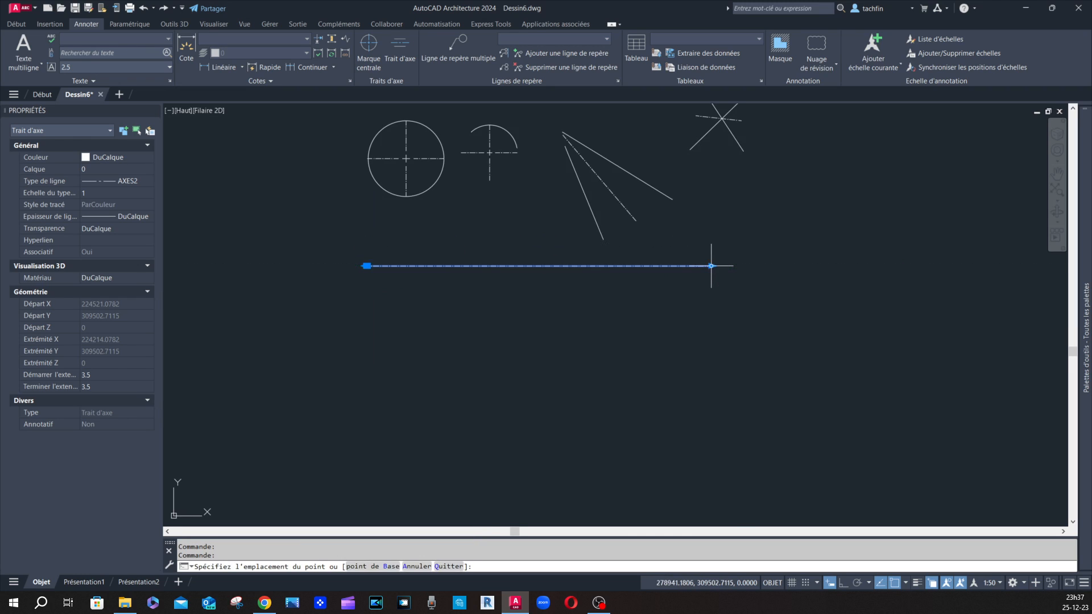
click(708, 263)
scroll(383, 272, up, 8)
key(Escape)
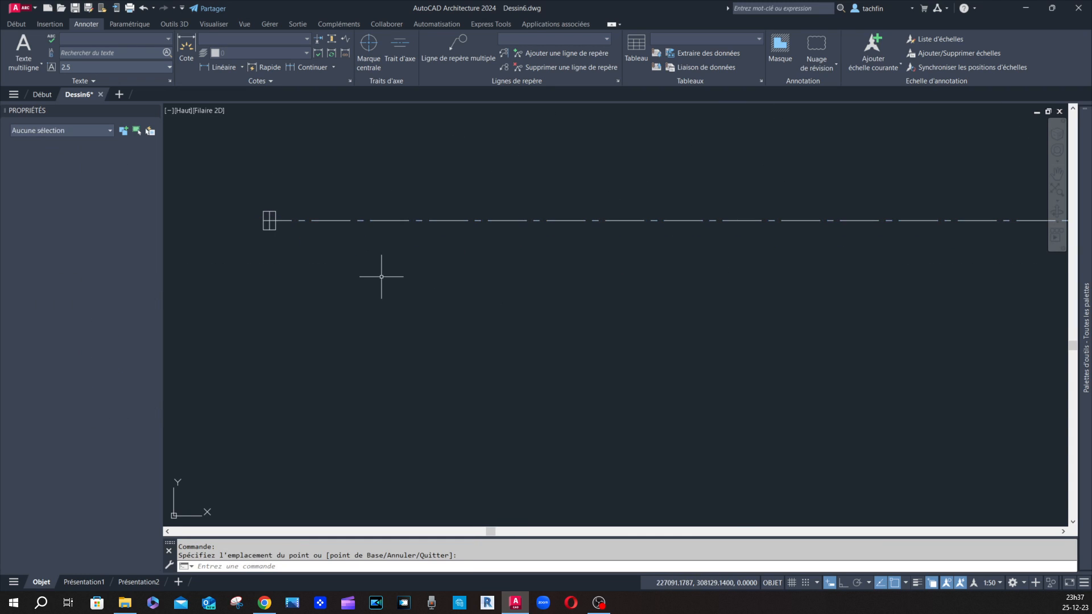
Step: Extend the lower end of the rectangle's vertical center line far below the bottom side
scroll(278, 222, up, 5)
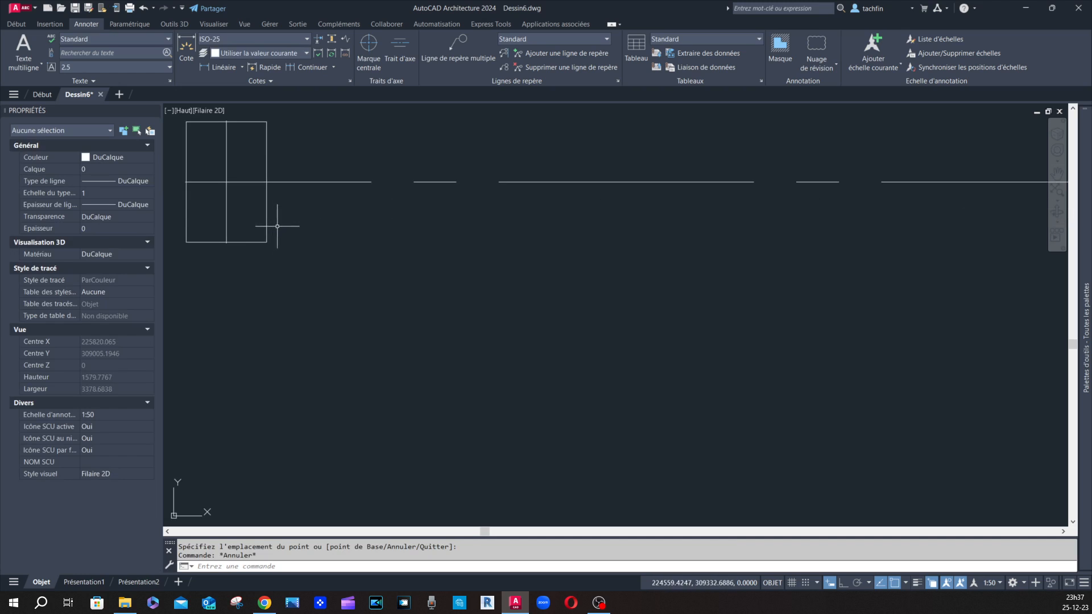
click(227, 212)
scroll(350, 173, down, 6)
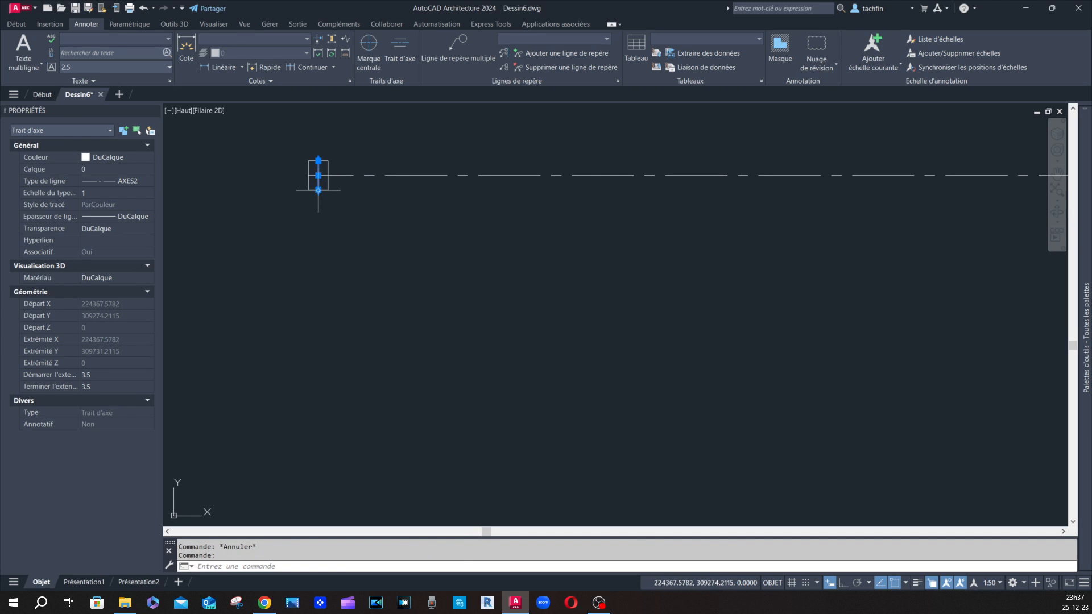
click(318, 191)
scroll(319, 310, down, 14)
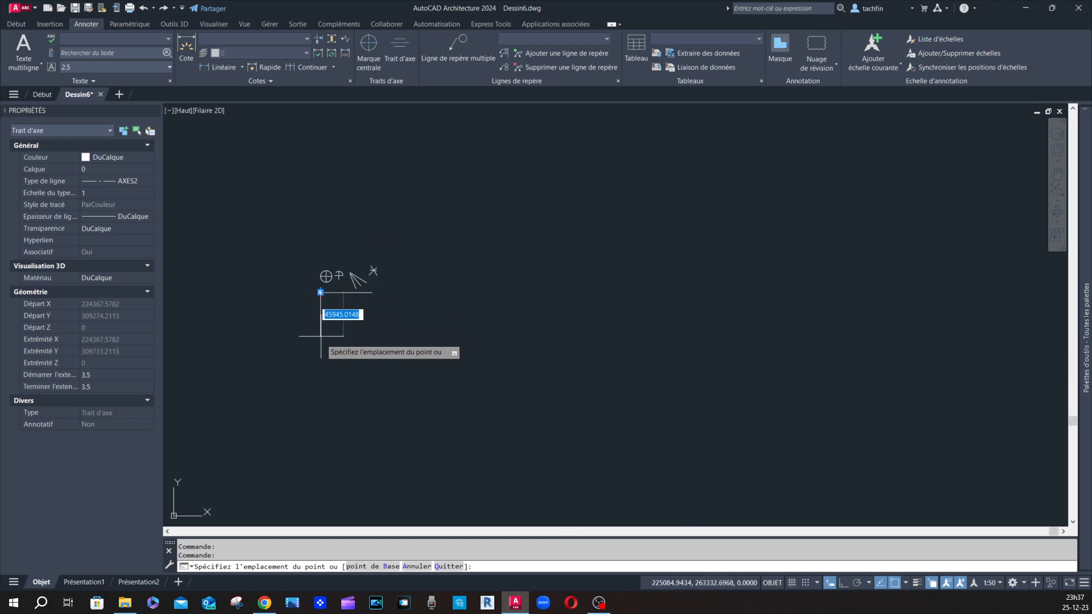
key(Escape)
scroll(317, 301, up, 10)
key(Escape)
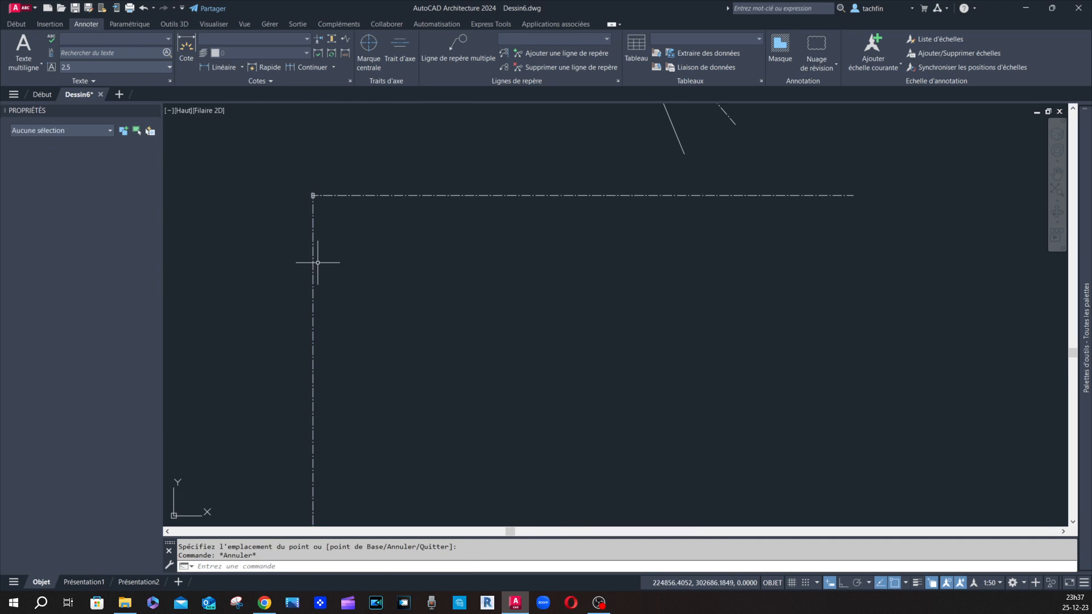
Step: Extend the left end of the horizontal center line about 112 beyond the rectangle's left side
click(302, 195)
scroll(302, 195, up, 5)
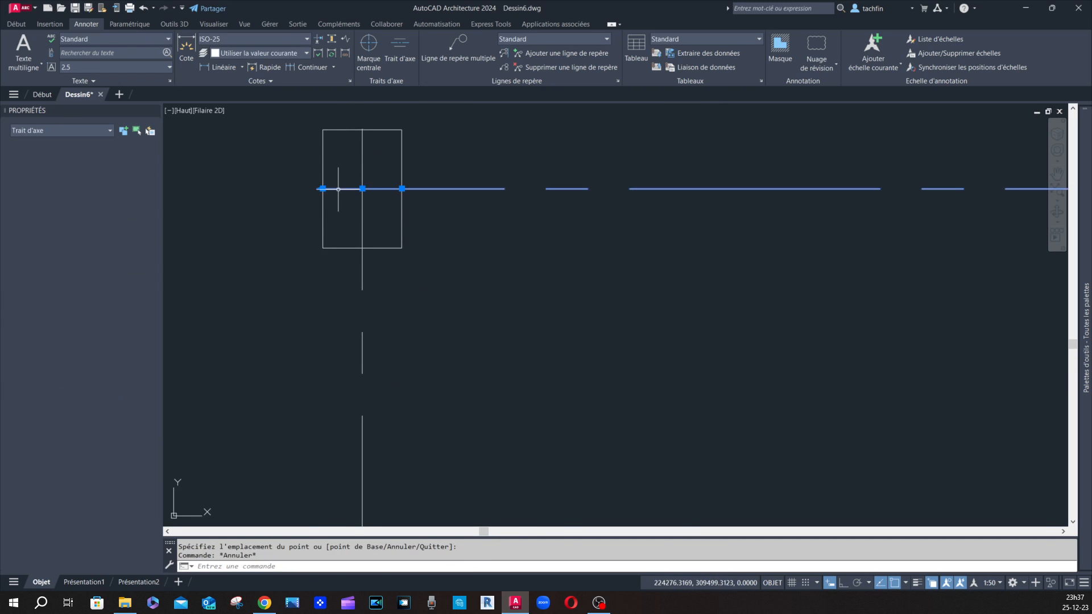
click(320, 188)
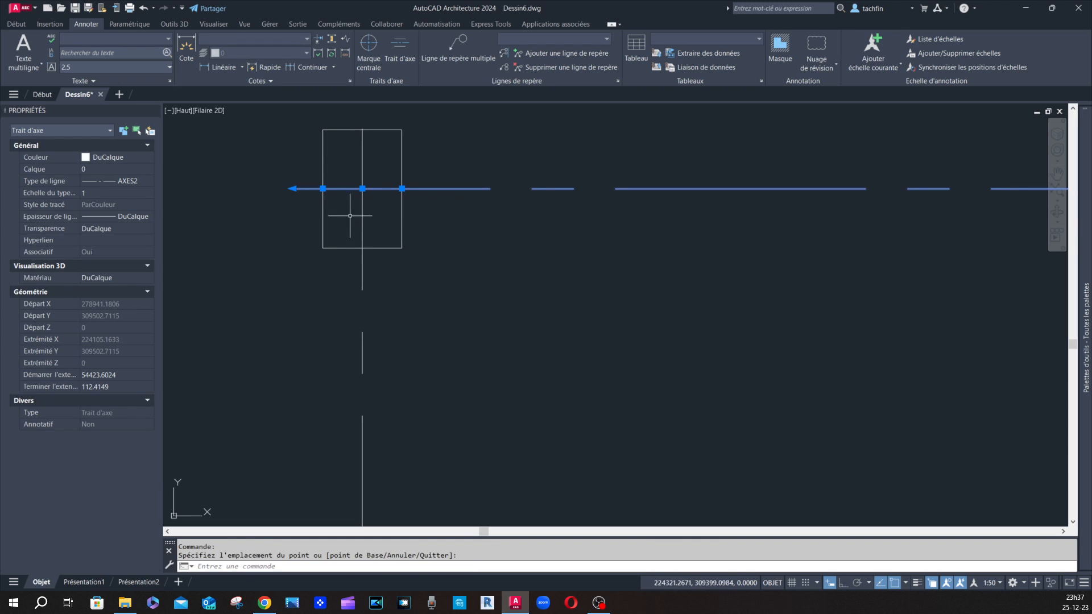
Step: Extend the upper end of the vertical center line a short distance above the rectangle's top side
click(362, 157)
scroll(370, 269, down, 6)
scroll(370, 210, up, 8)
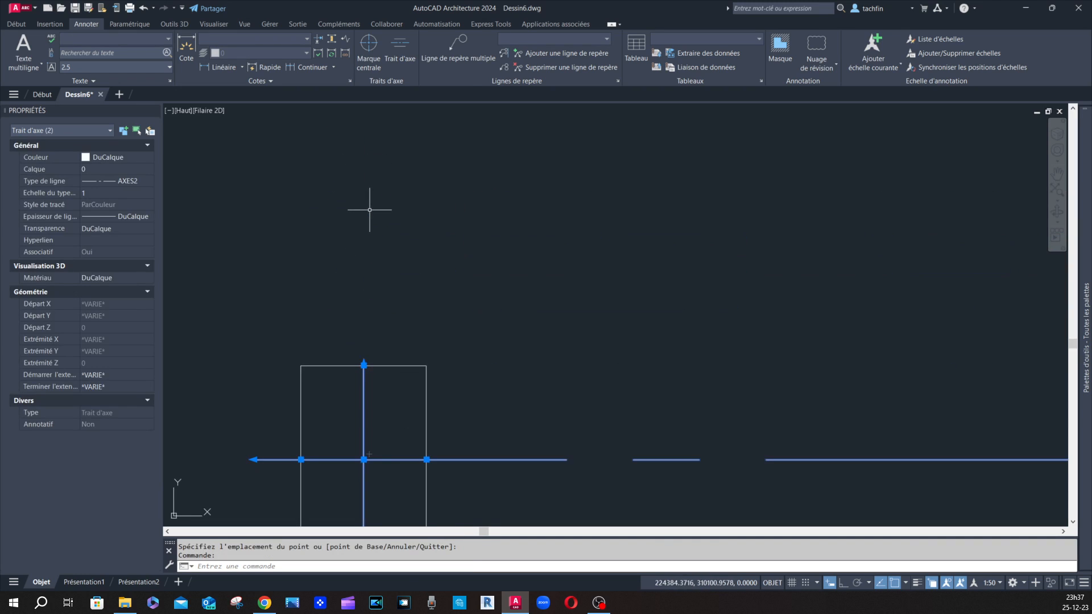
click(364, 364)
scroll(352, 204, up, 5)
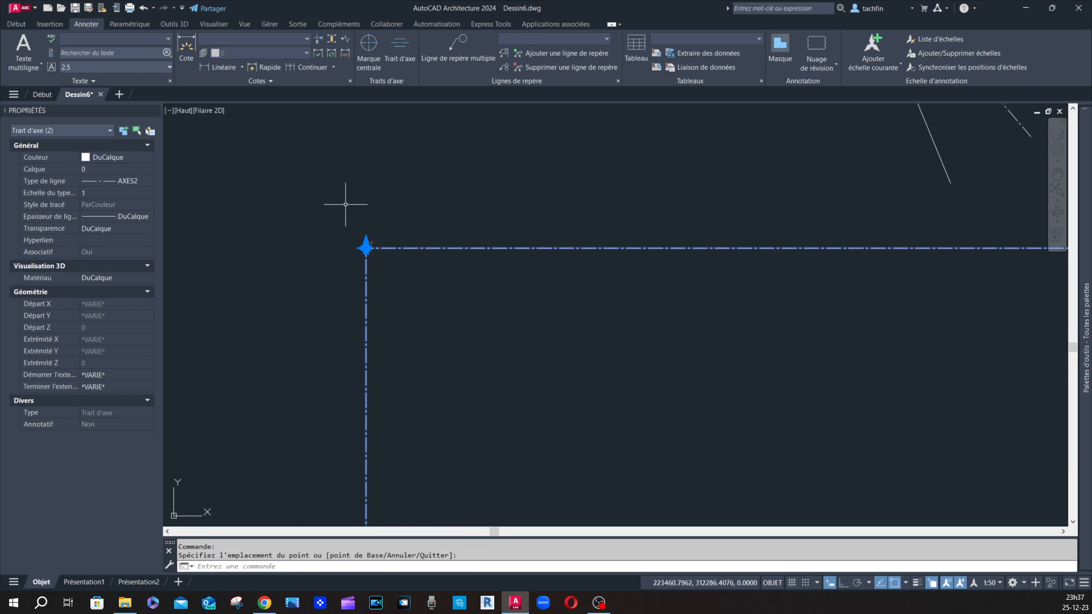
key(Escape)
scroll(364, 239, up, 3)
scroll(395, 281, up, 4)
scroll(324, 244, down, 12)
scroll(346, 248, up, 4)
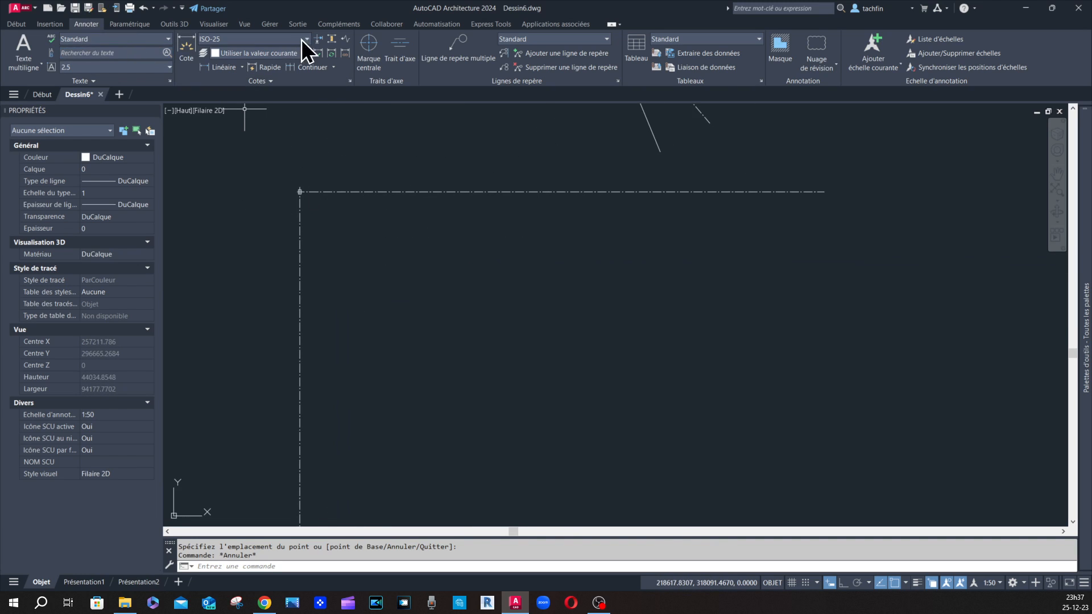